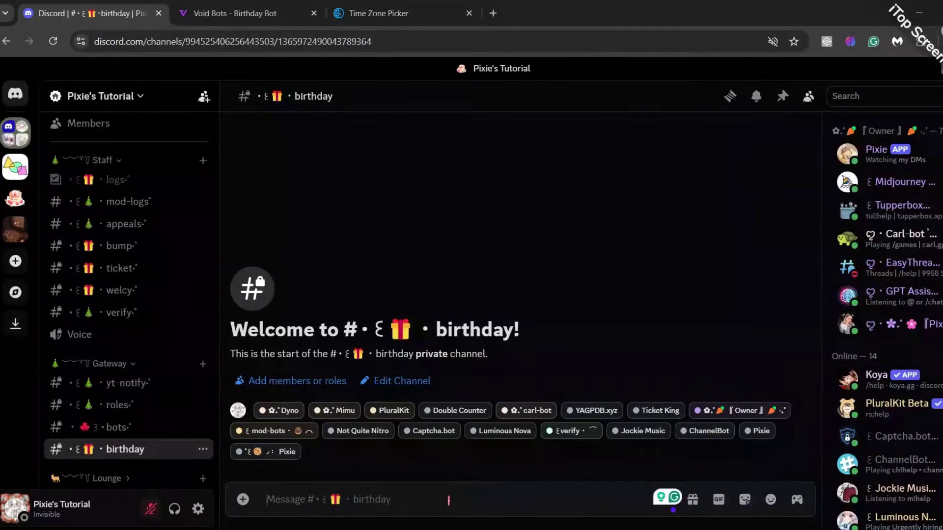
text(@bi)
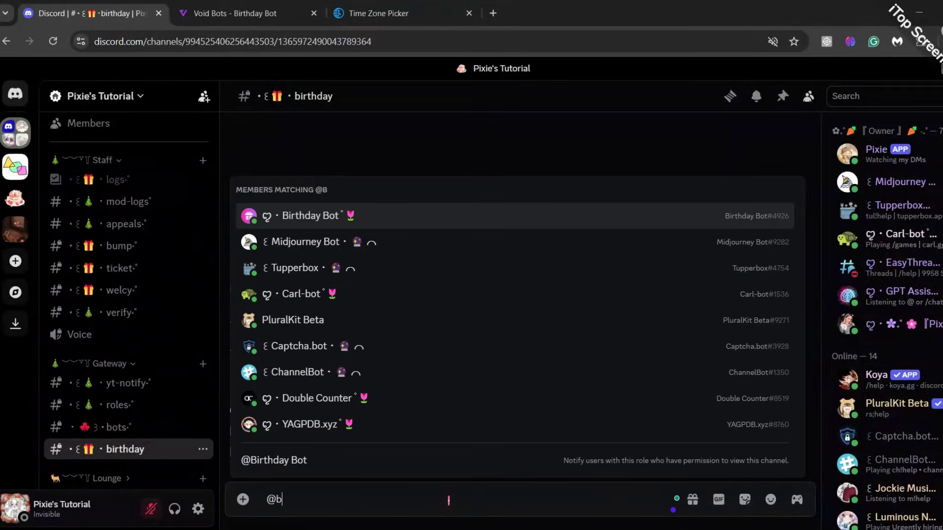
text(rth)
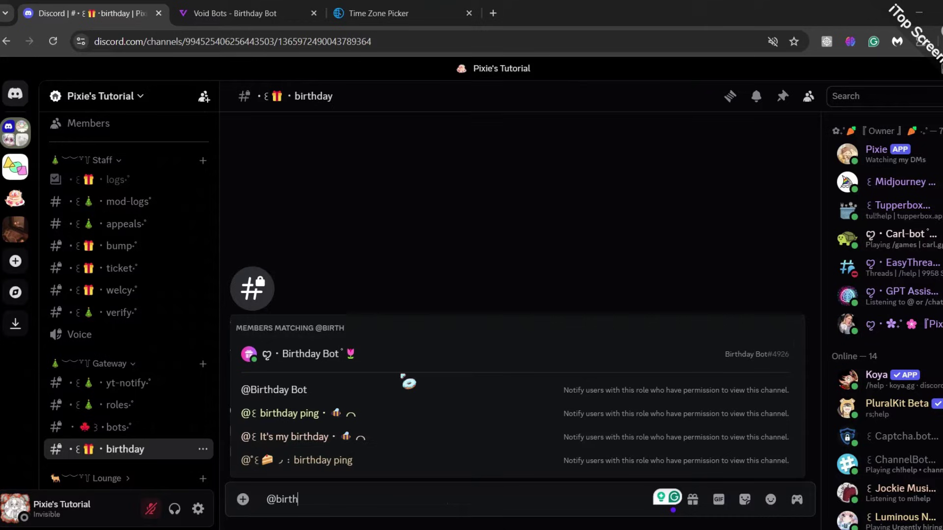
click(391, 360)
key(Return)
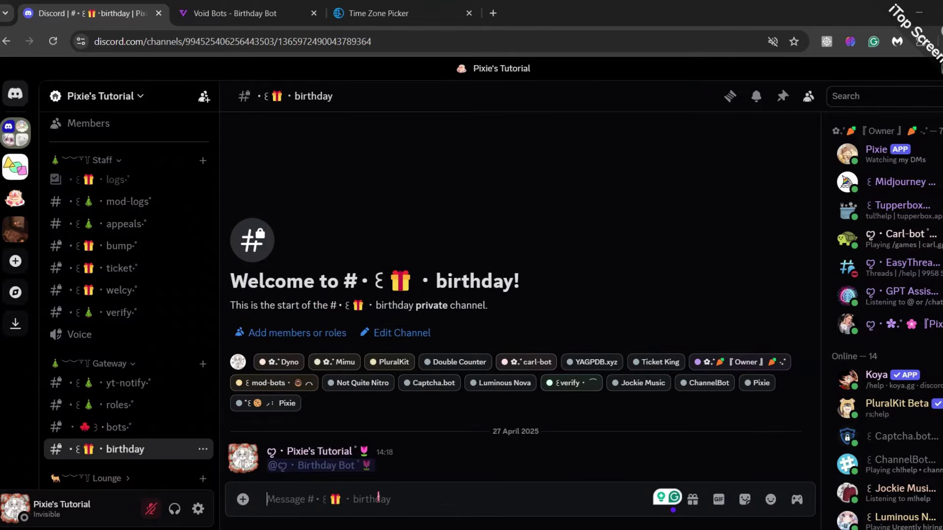
mouse_move(516, 413)
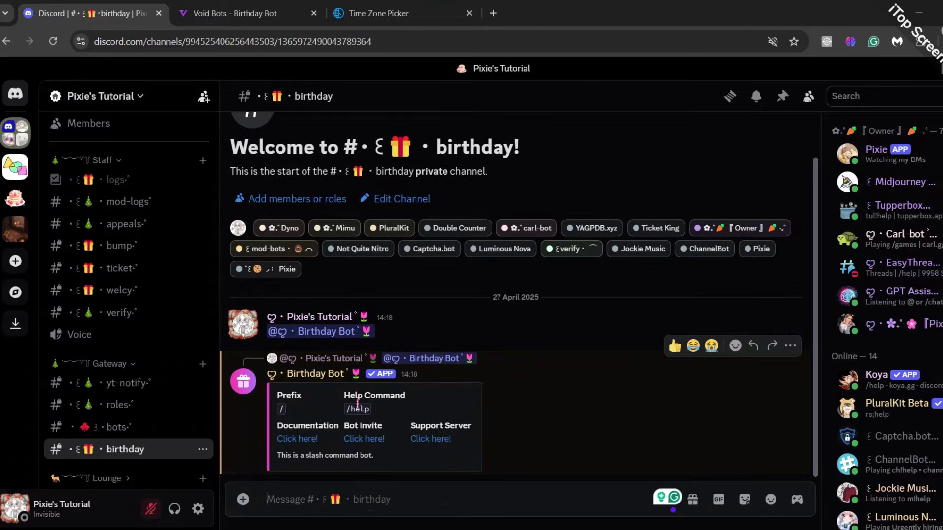
click(315, 376)
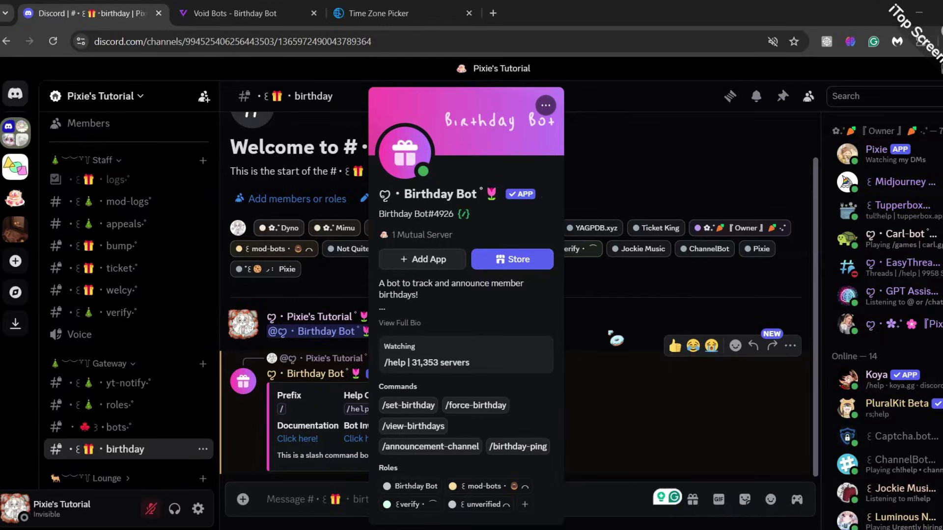
Step: Enable and save Administrator on the Birthday Bot role, then check the birthday ping role
click(615, 339)
scroll(913, 466, down, 2)
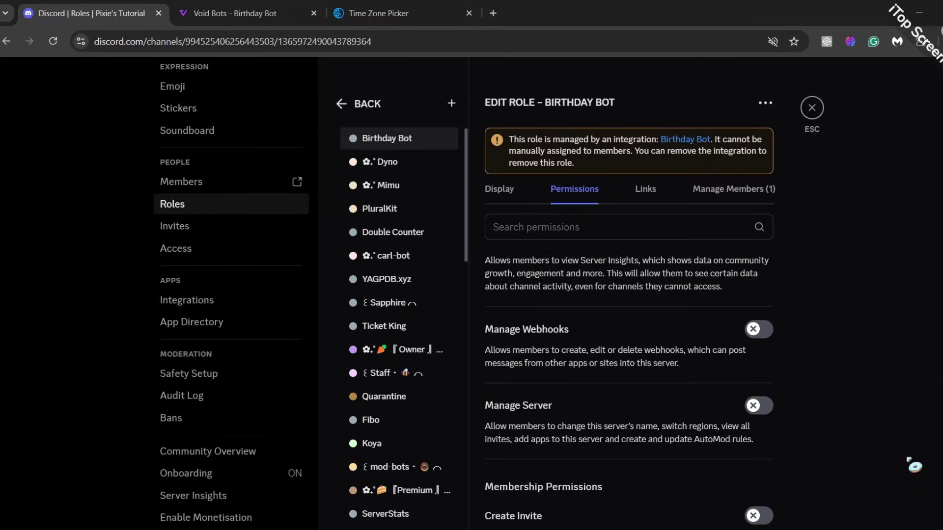
scroll(913, 466, down, 3)
scroll(914, 466, down, 3)
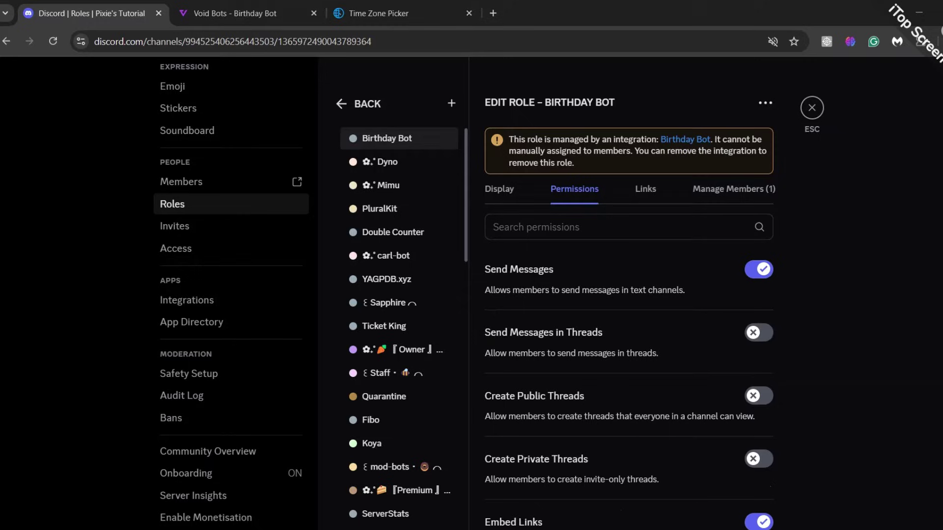
scroll(628, 368, down, 5)
scroll(629, 368, down, 5)
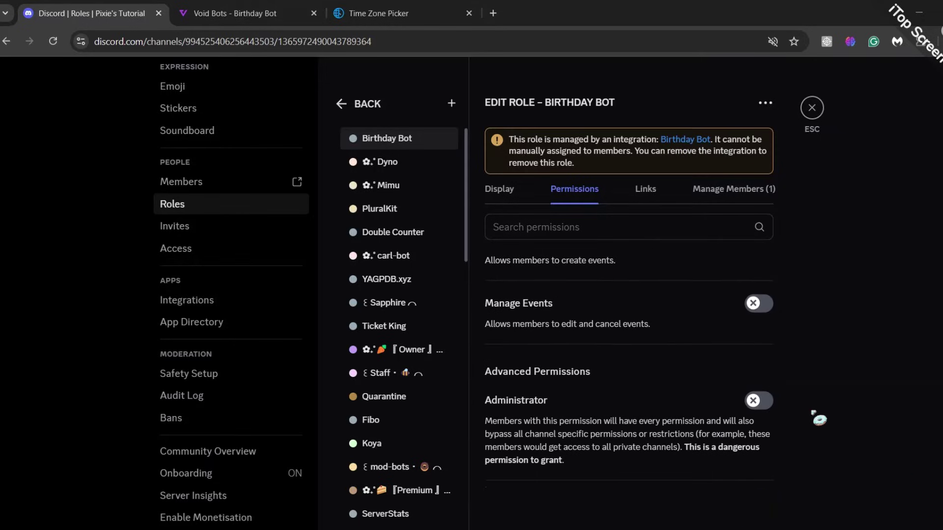
click(759, 399)
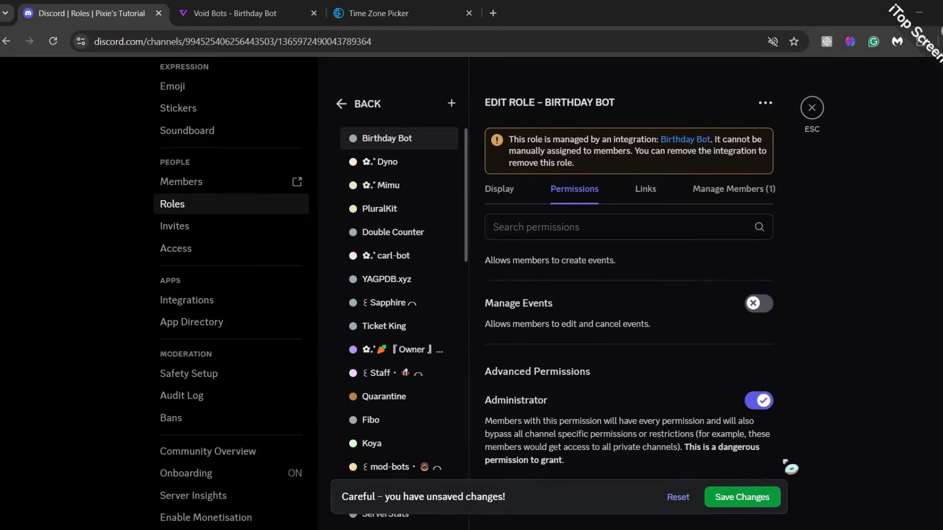
click(742, 502)
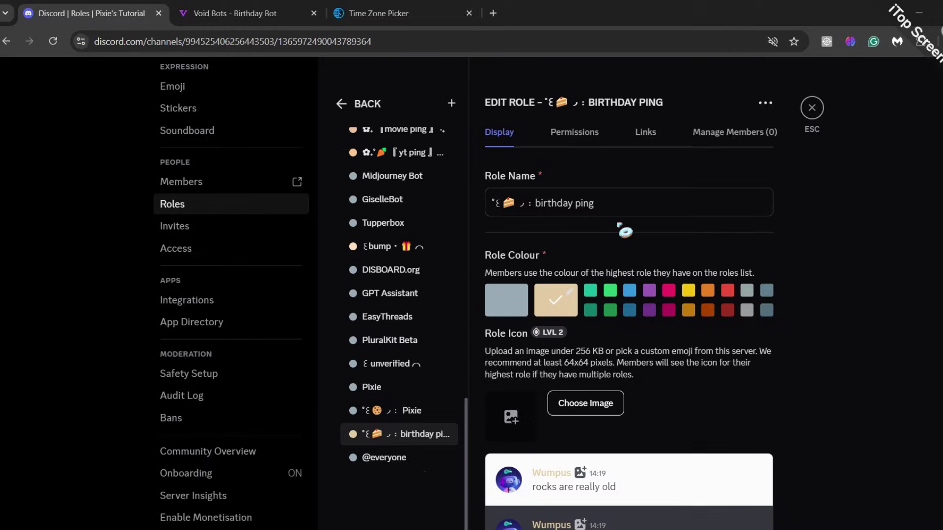
drag(536, 202, 595, 203)
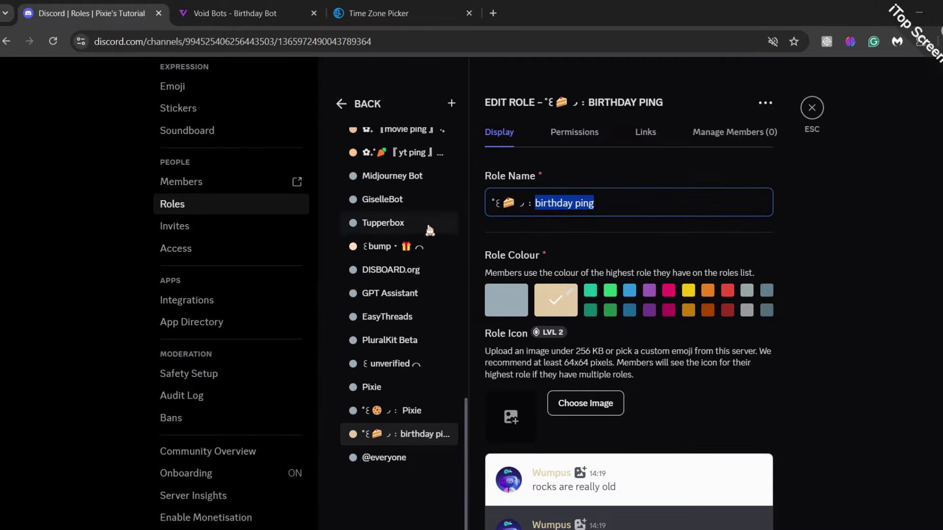
click(811, 108)
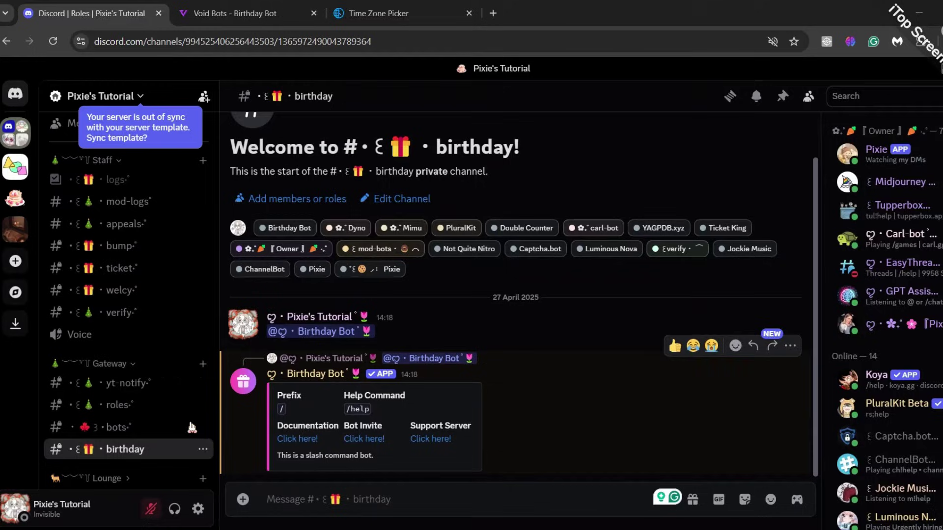
Step: Collapse the Staff category and open the birthday channel's options menu
click(104, 160)
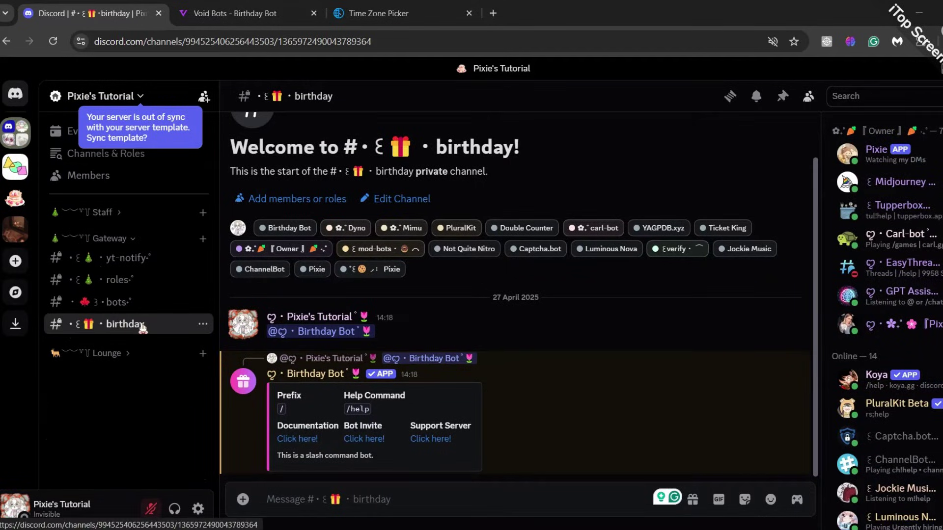
click(204, 325)
mouse_move(254, 368)
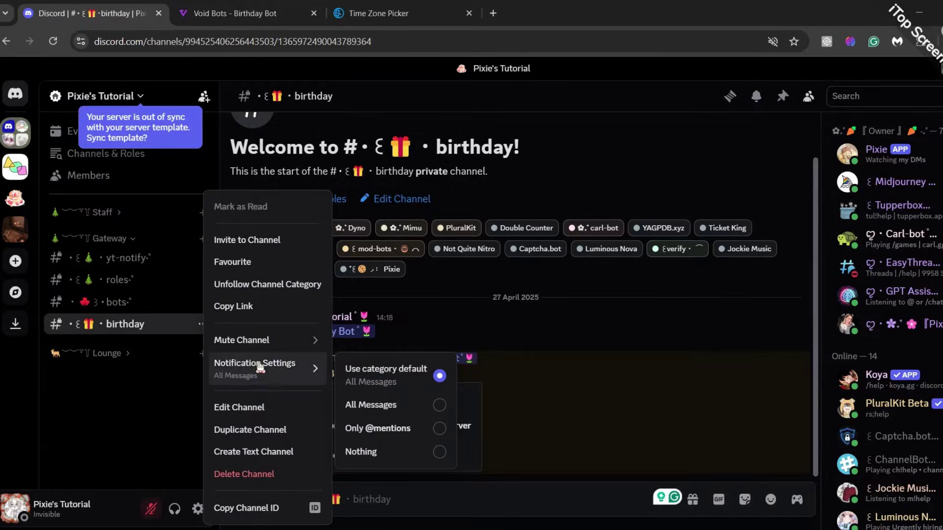
Step: Review the verify role's advanced permissions in the birthday channel's settings
click(253, 407)
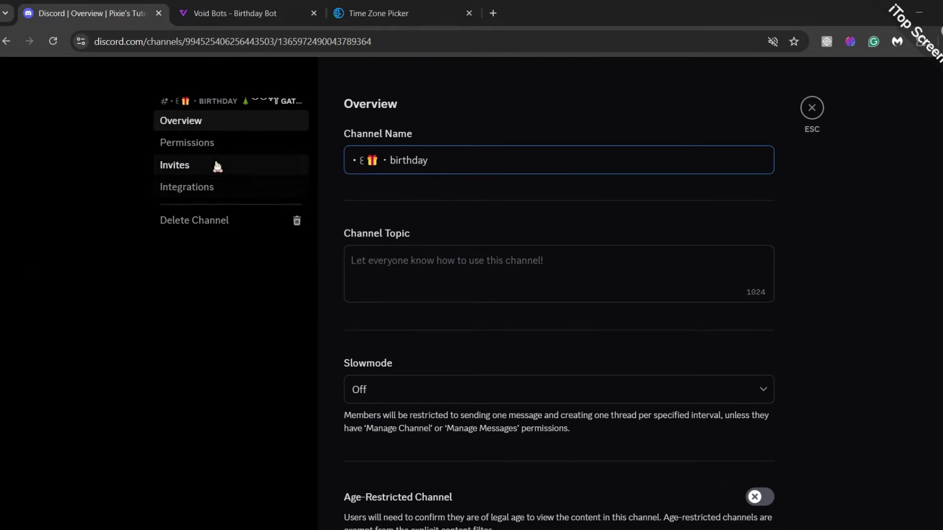
click(232, 146)
scroll(394, 322, down, 1)
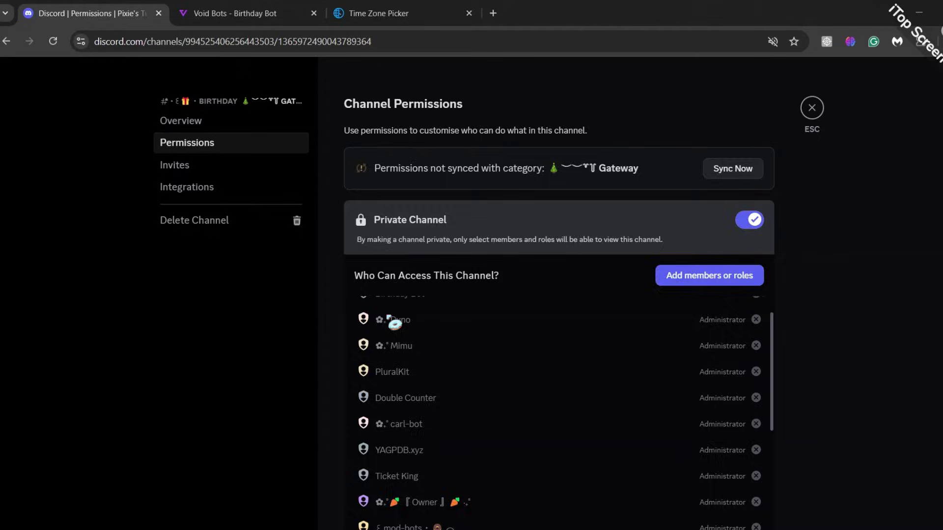
scroll(394, 322, down, 5)
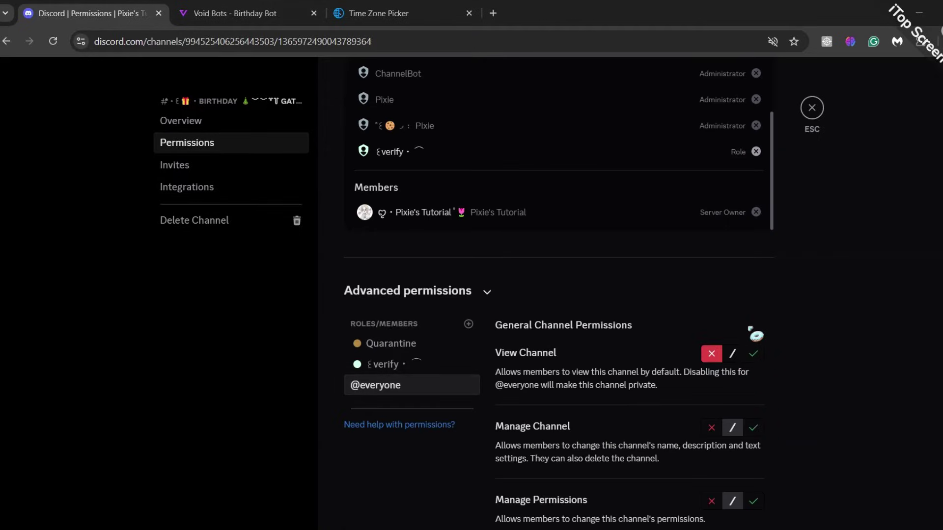
click(462, 366)
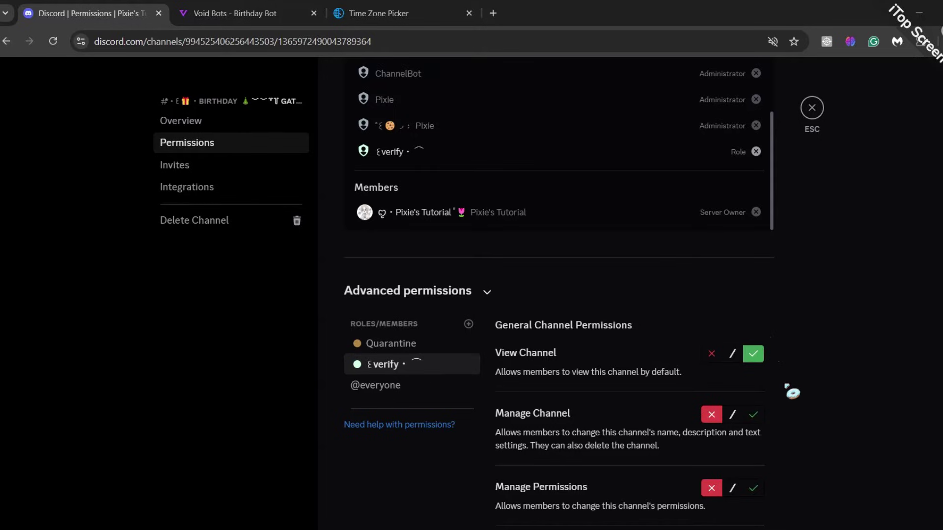
scroll(791, 391, down, 1)
scroll(791, 392, down, 4)
scroll(791, 391, down, 1)
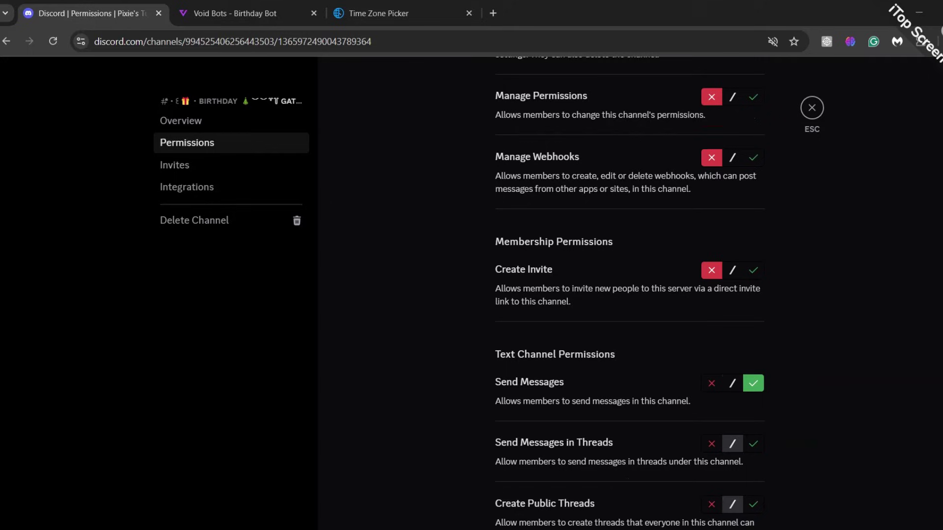
scroll(791, 391, down, 3)
scroll(791, 391, down, 5)
scroll(791, 391, down, 2)
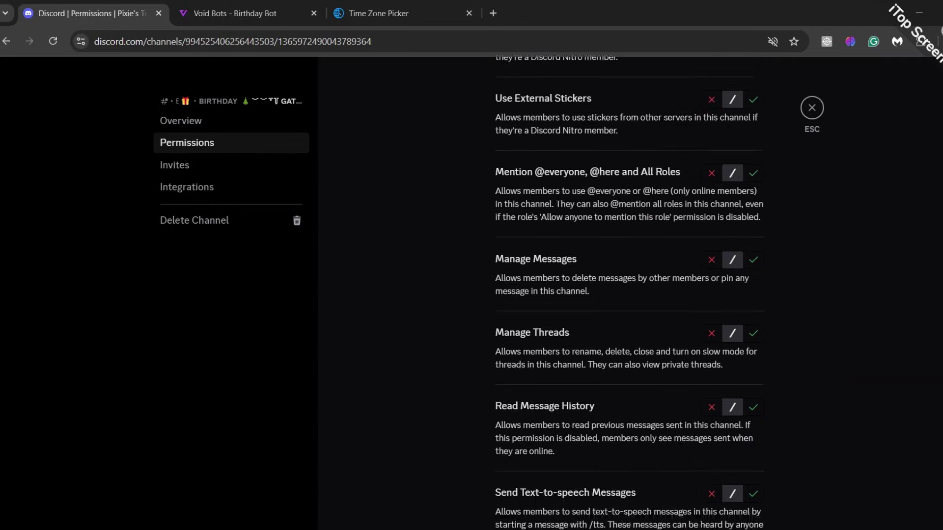
scroll(791, 392, down, 2)
scroll(791, 392, down, 2)
scroll(791, 391, down, 1)
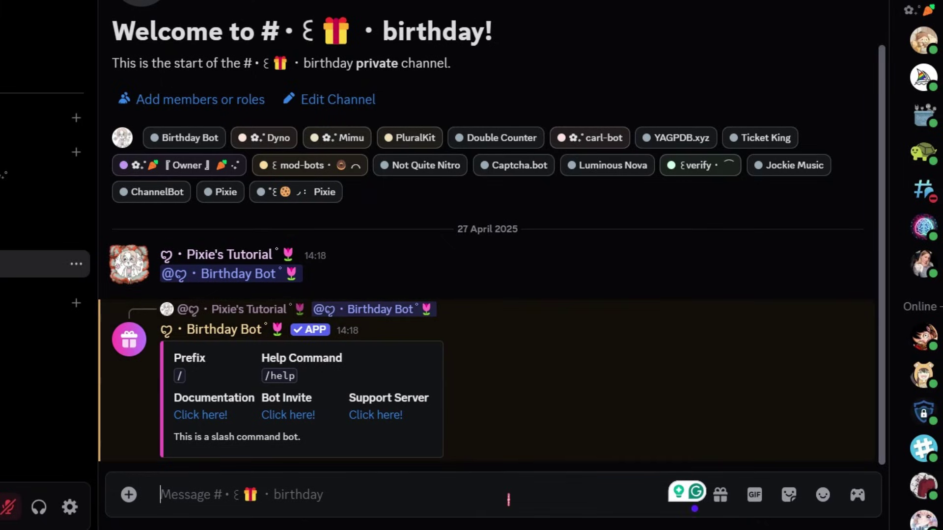
text(/)
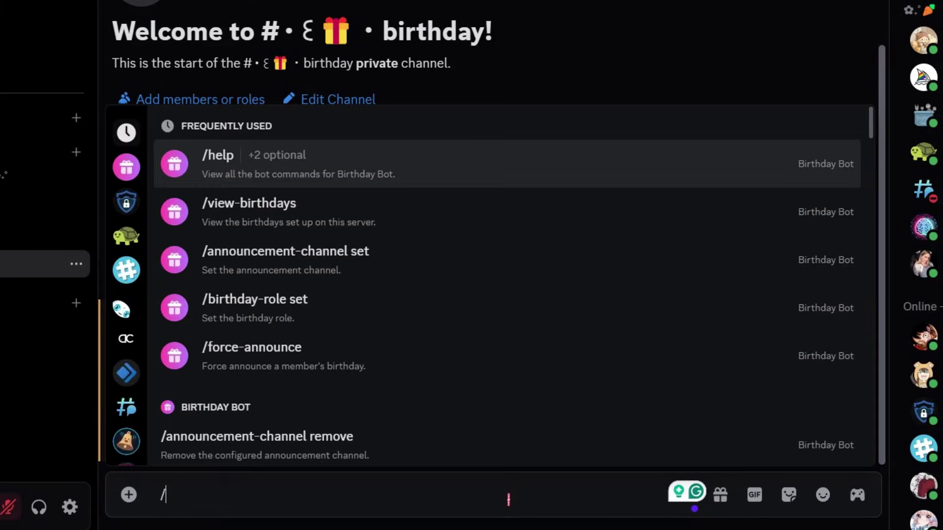
Step: Run /help with category Admin and highlight /announcement-channel in the reply
click(217, 184)
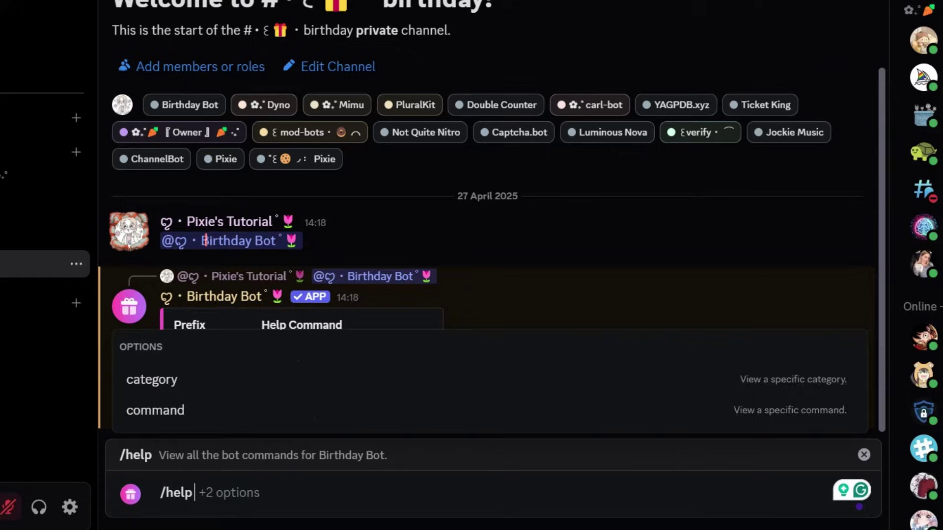
click(162, 382)
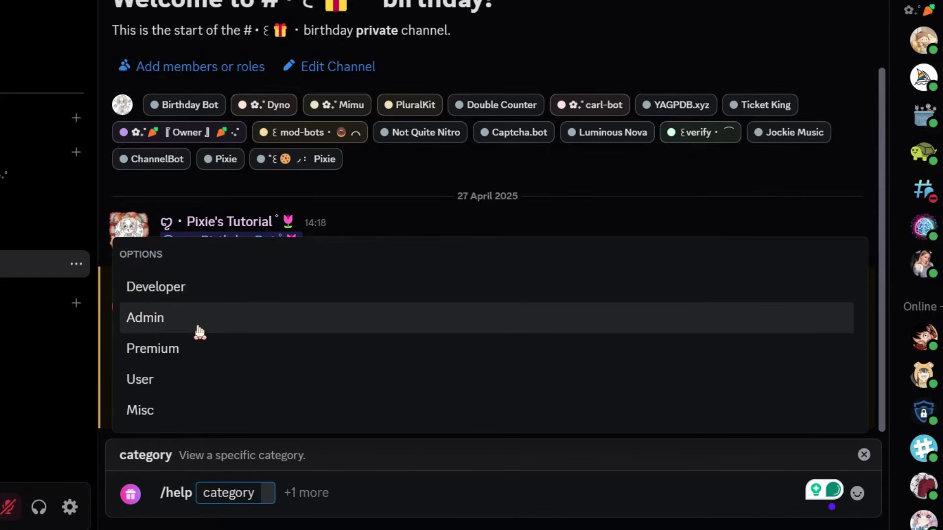
click(199, 328)
key(Return)
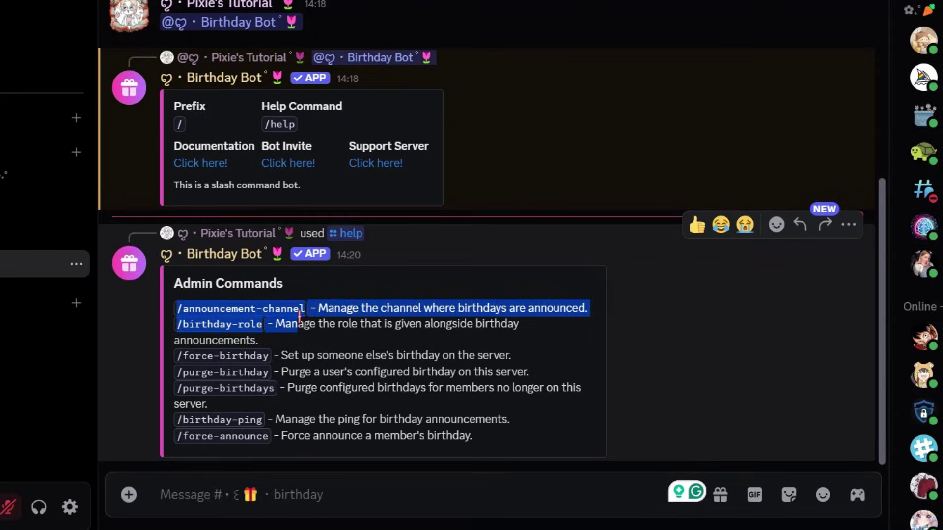
drag(178, 308, 305, 314)
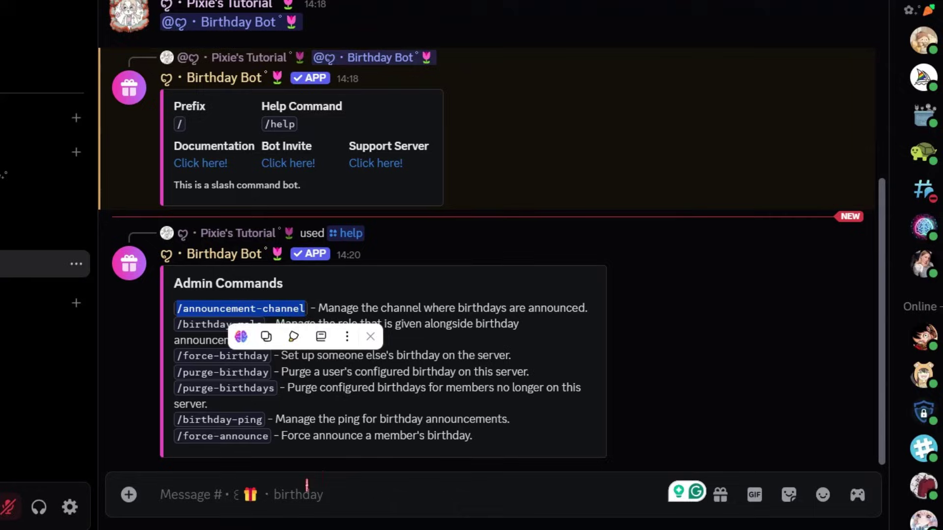
click(306, 492)
text(/an)
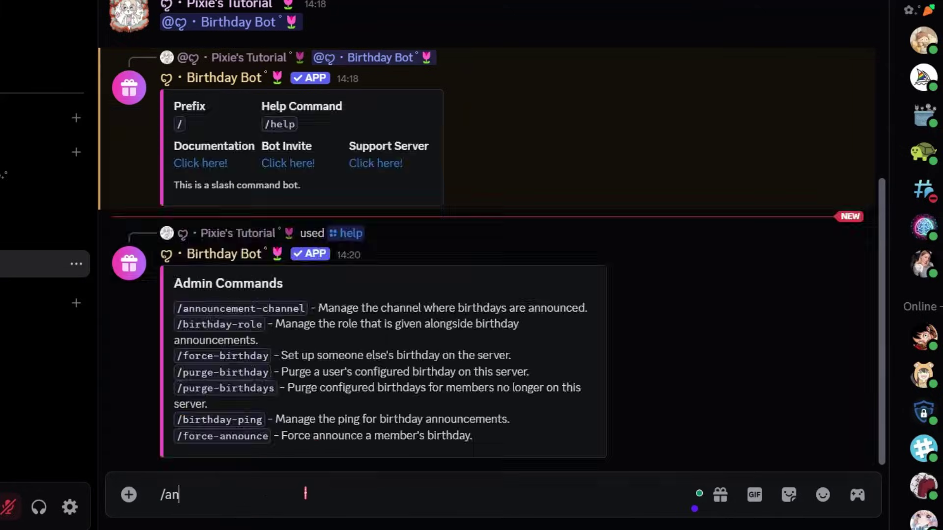
text(nou)
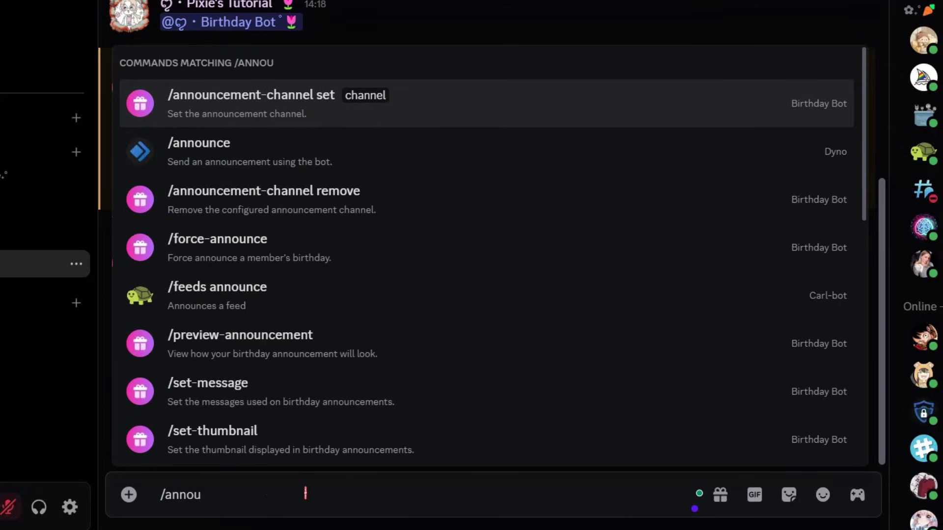
click(321, 126)
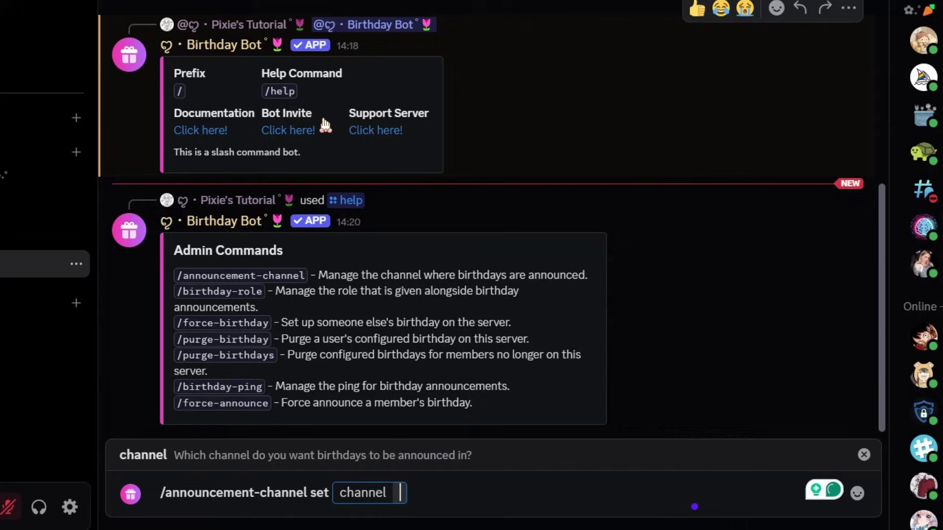
text(chatt)
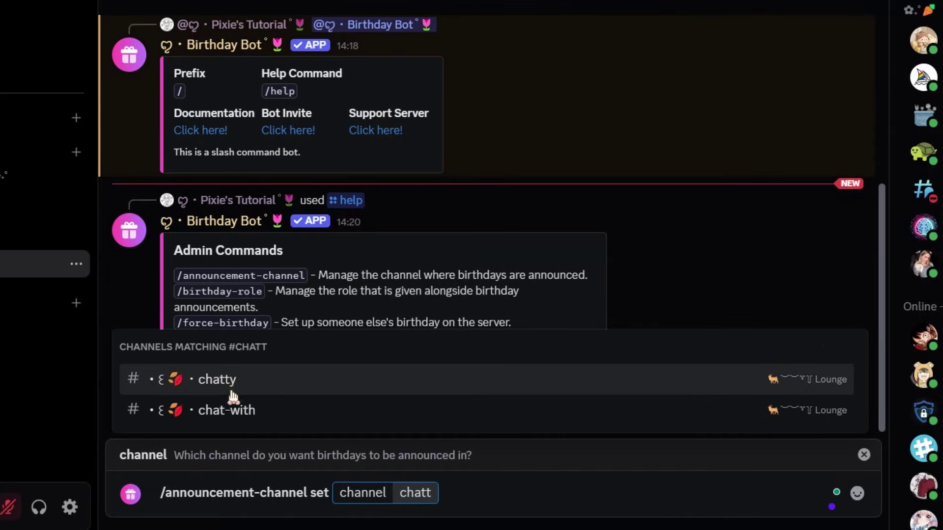
click(232, 387)
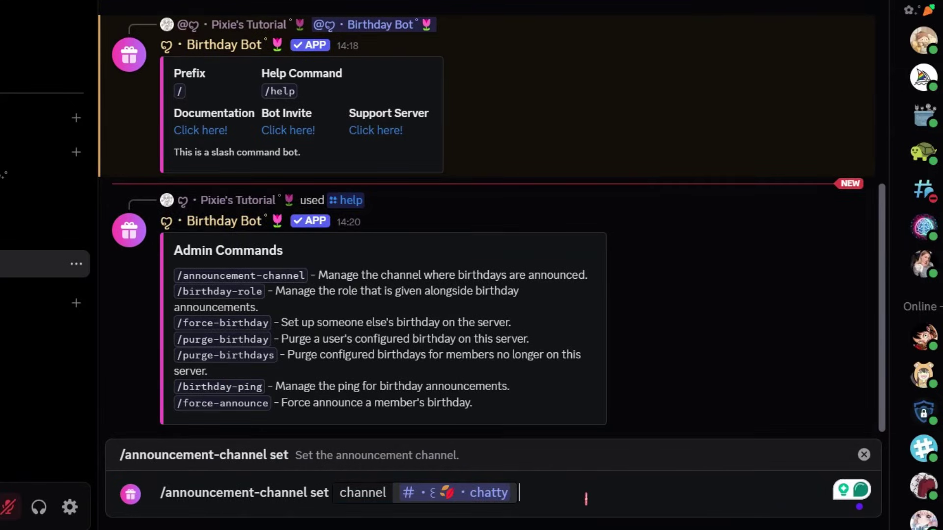
key(Return)
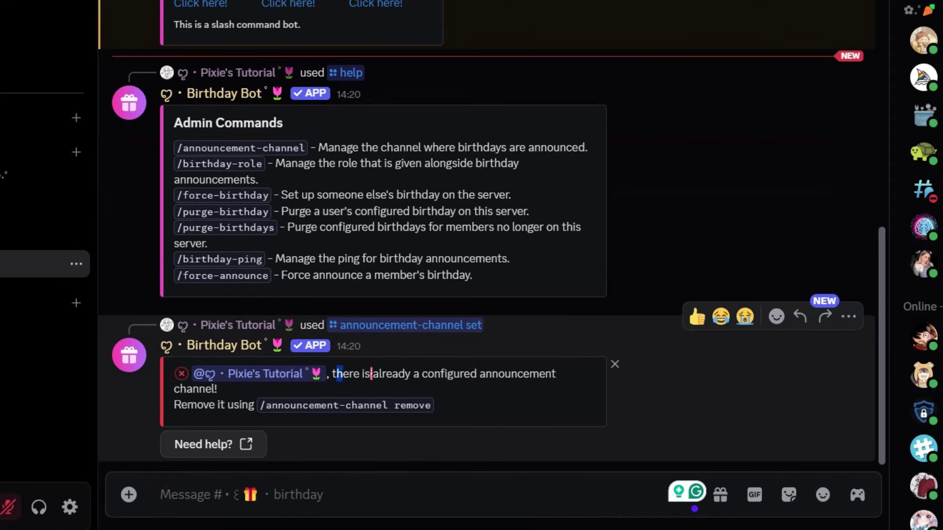
drag(372, 373, 565, 385)
click(472, 406)
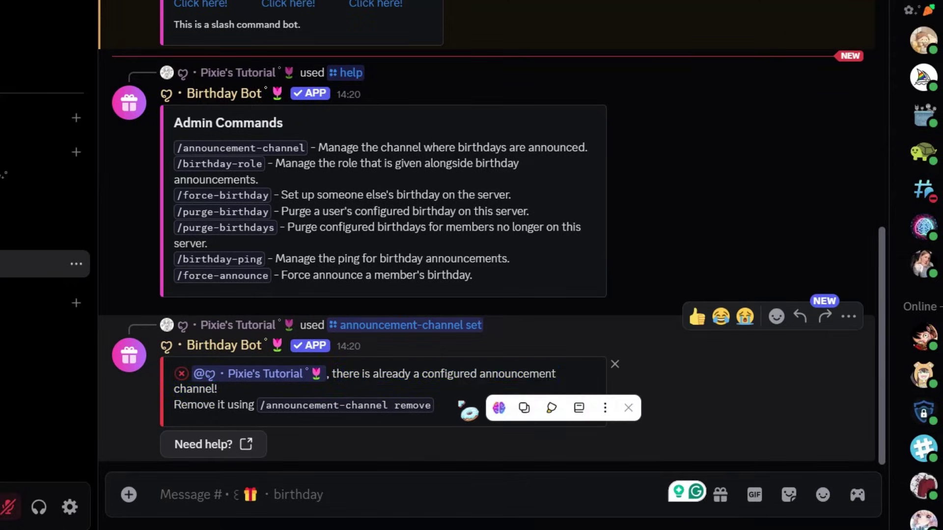
text(/a)
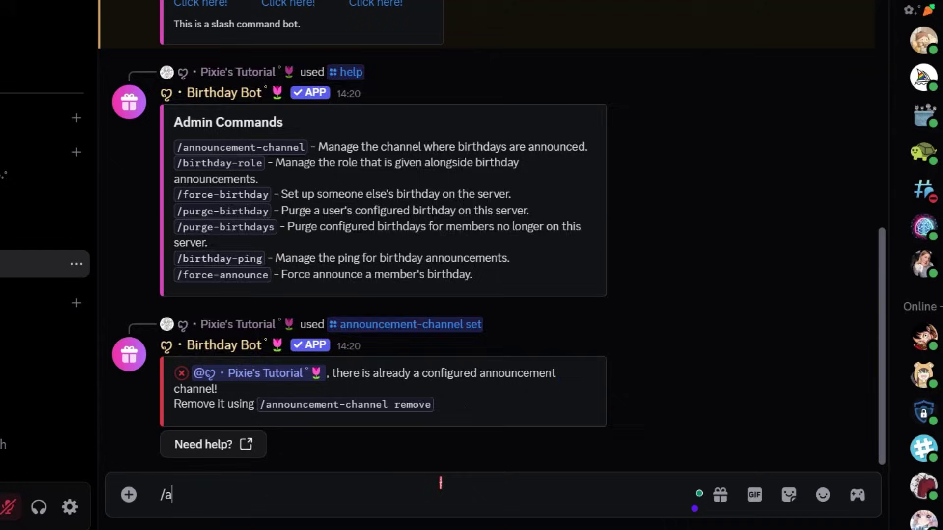
text(nnounce)
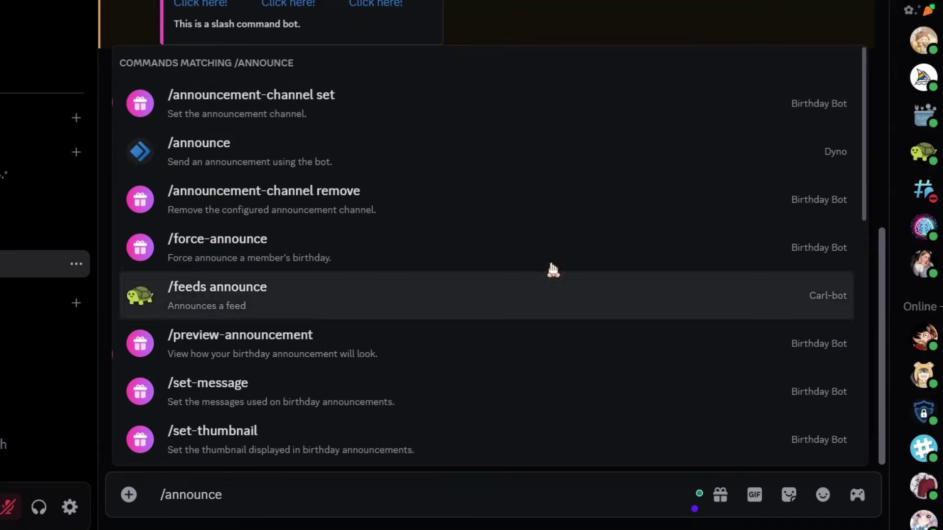
click(352, 211)
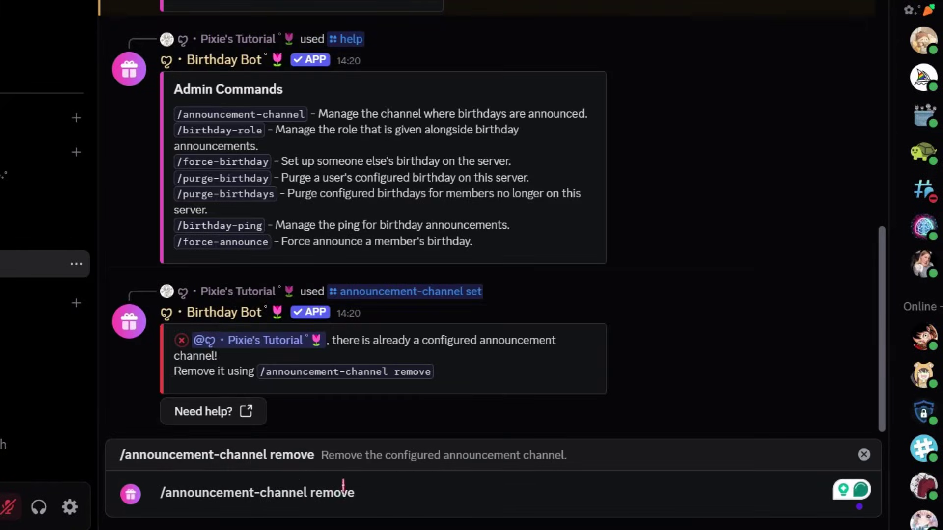
drag(367, 493, 161, 493)
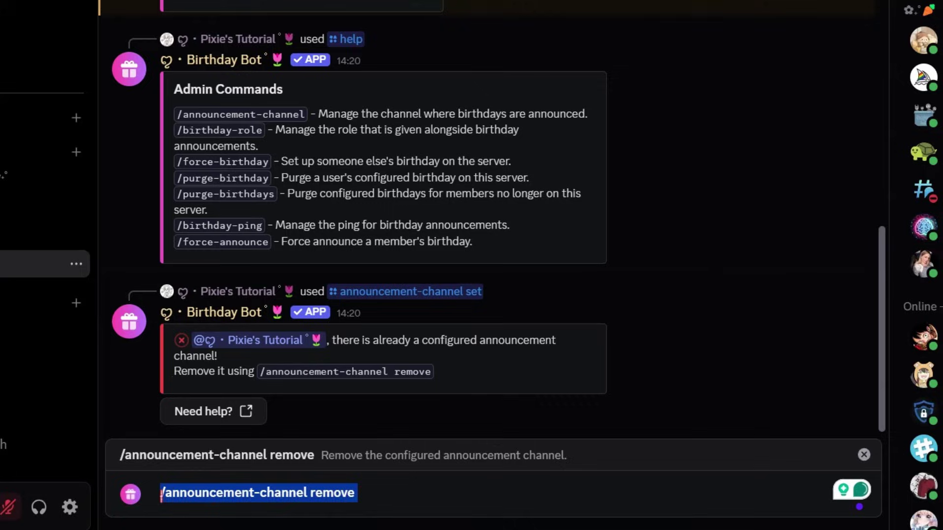
key(BackSpace)
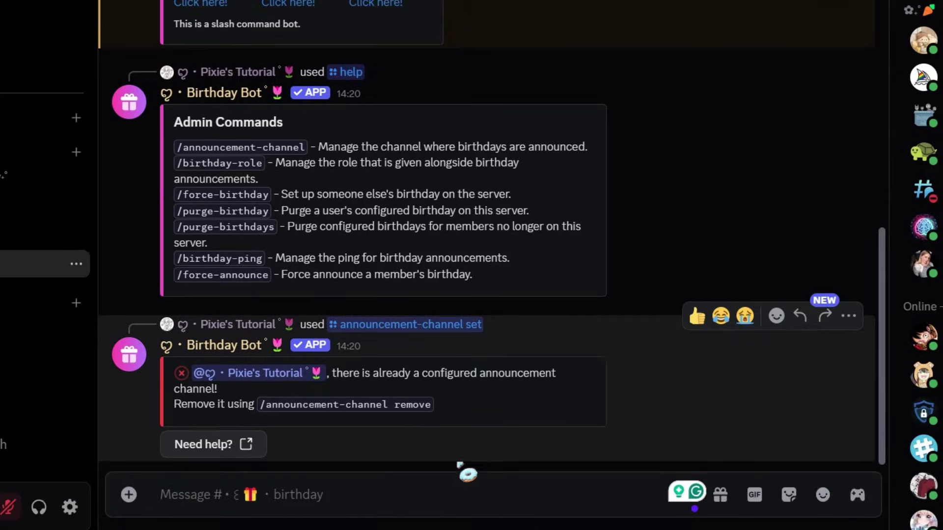
text(/bi)
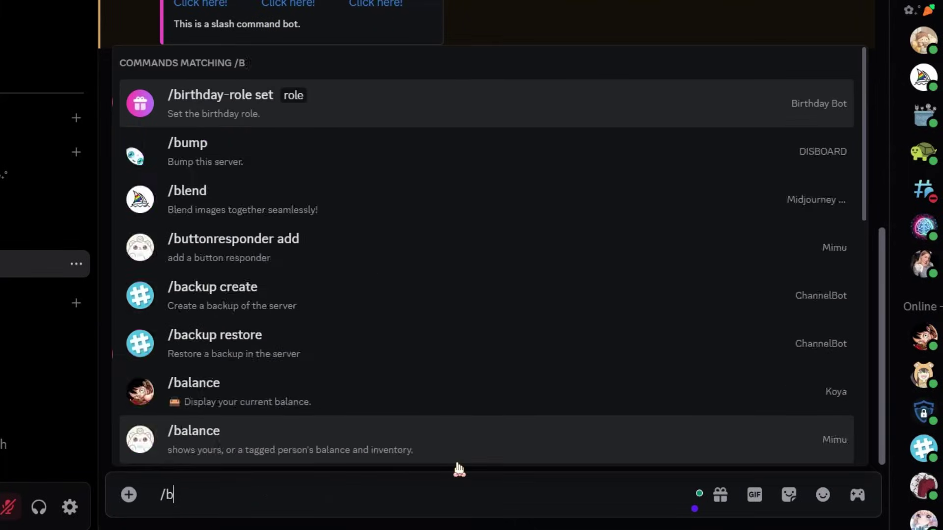
text(rth)
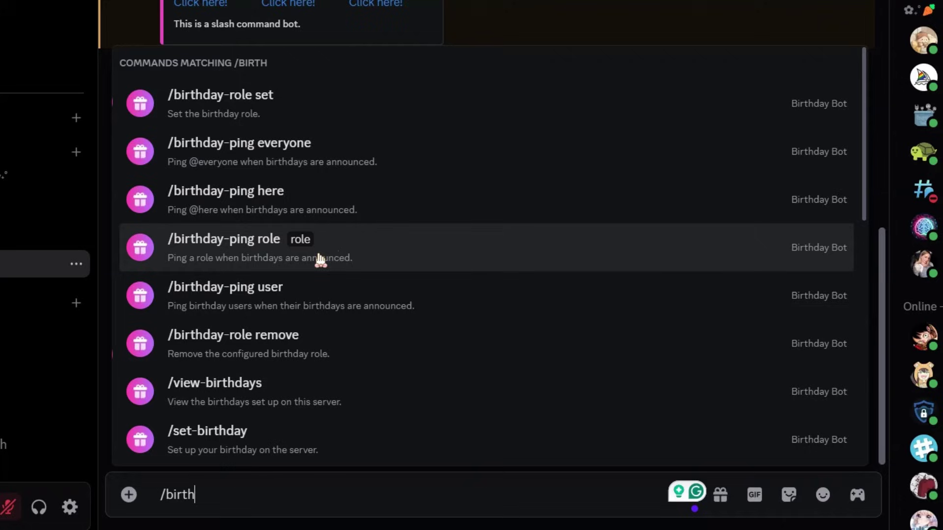
Step: Run /birthday-ping role with the 'birthday ping' role selected
click(322, 263)
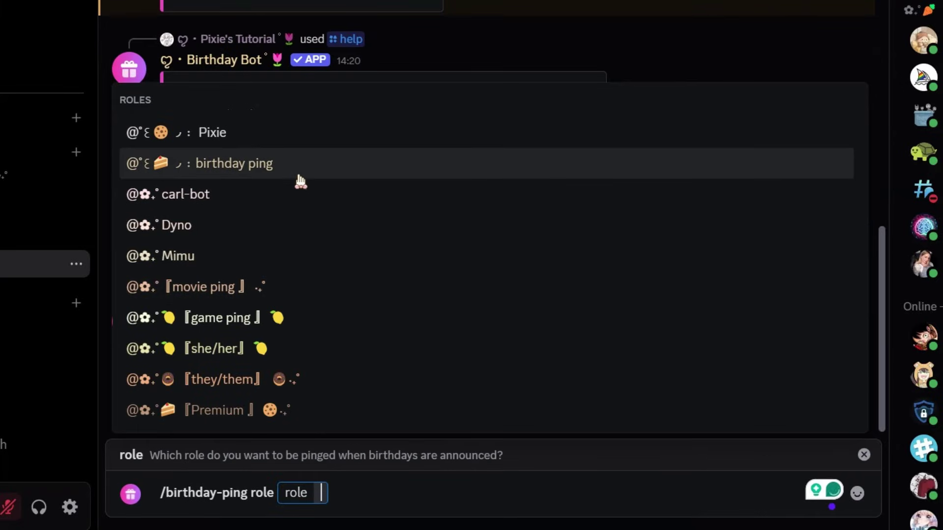
click(300, 174)
key(Return)
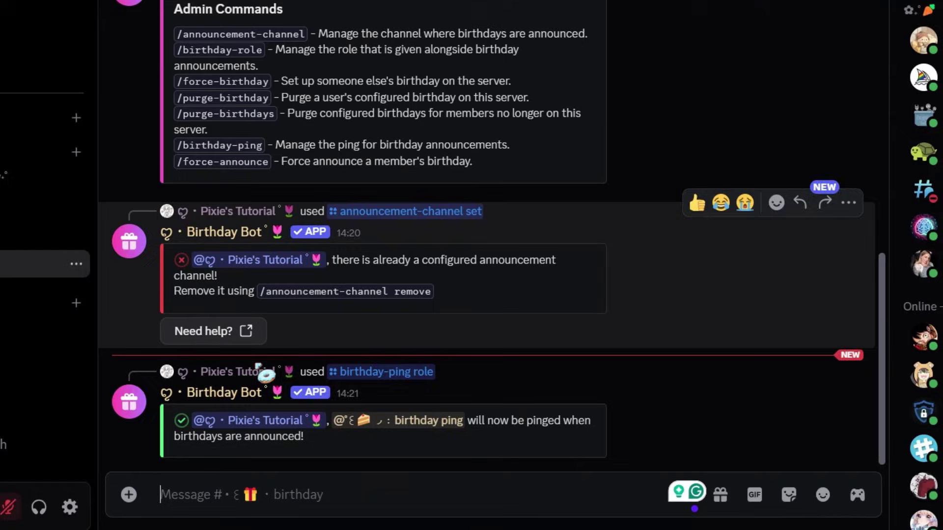
text(/)
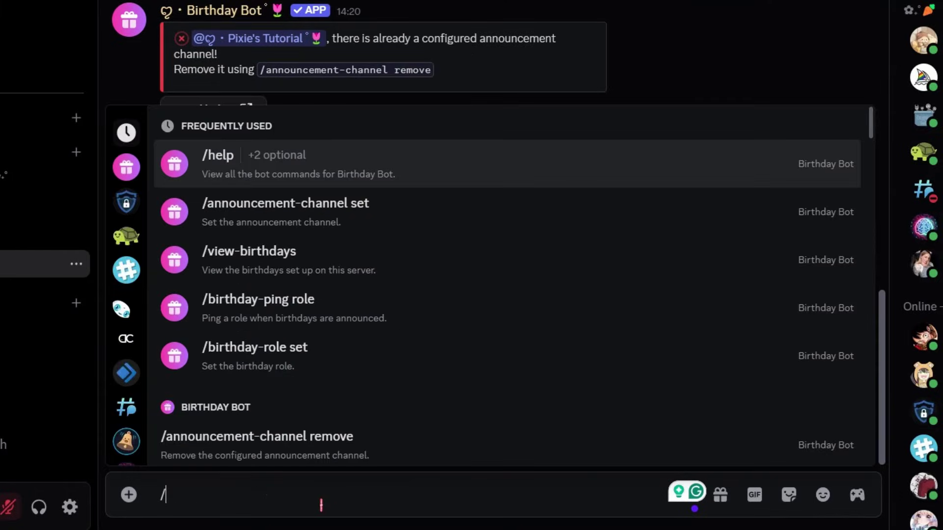
text(set)
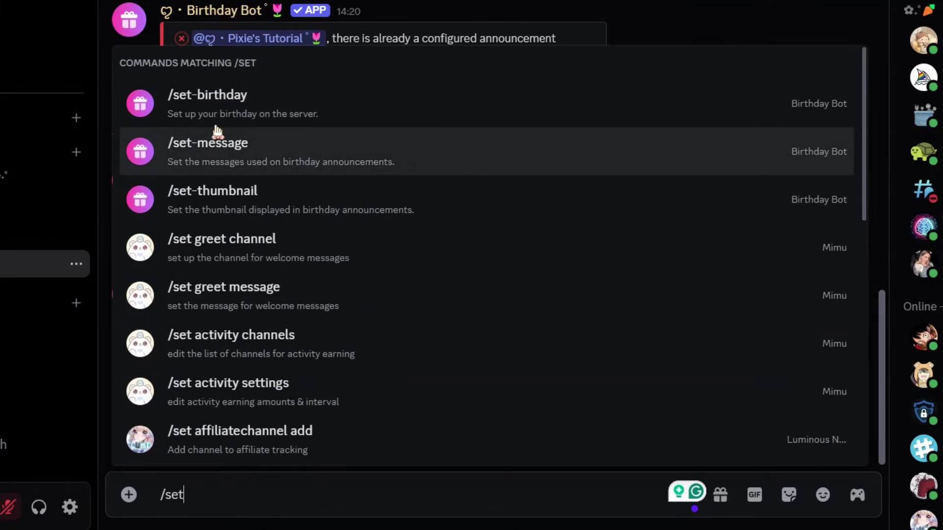
Step: Start /set-birthday and copy Atlantic/Reykjavik from the timezones website
click(221, 118)
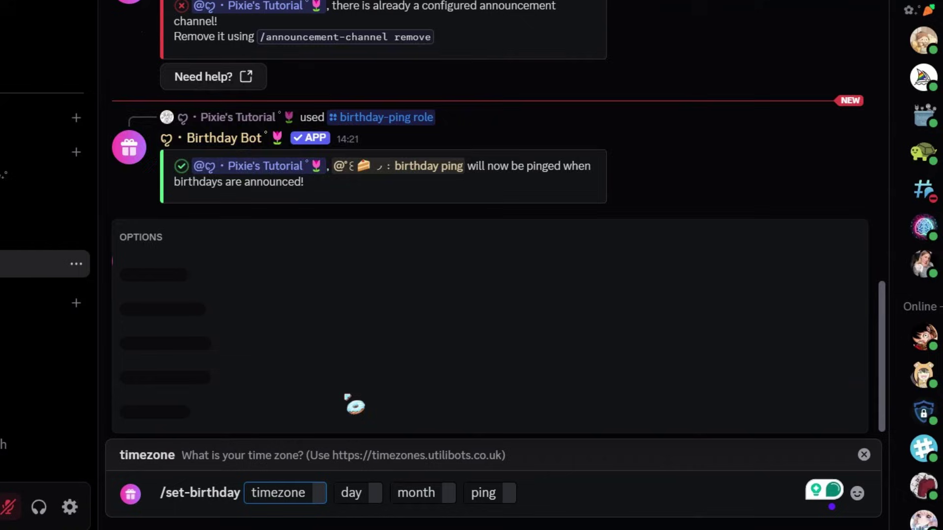
scroll(243, 104, down, 1)
scroll(238, 176, down, 4)
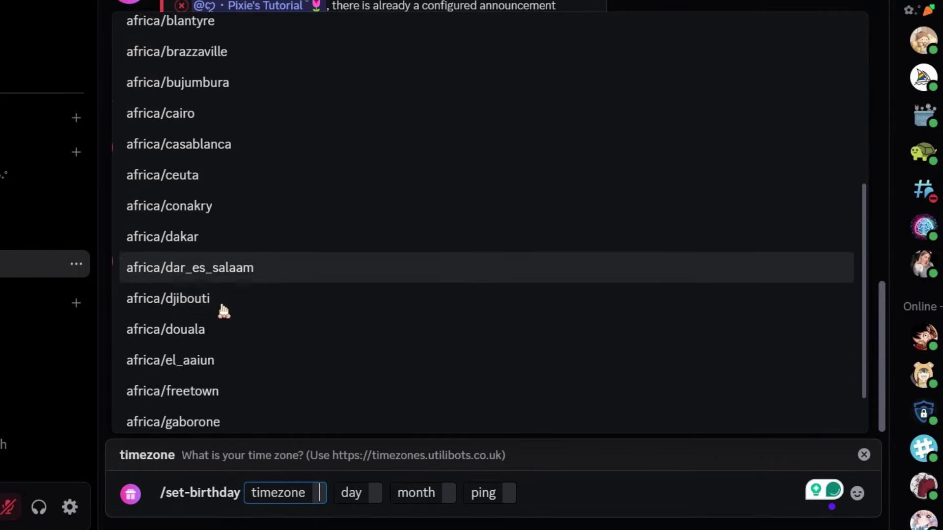
scroll(221, 311, down, 1)
scroll(219, 322, up, 2)
scroll(238, 279, up, 4)
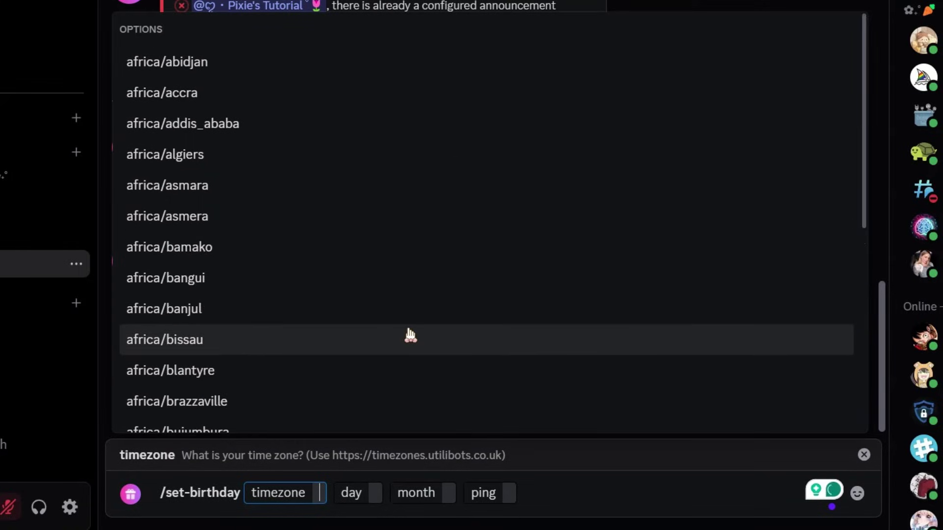
text(iceland)
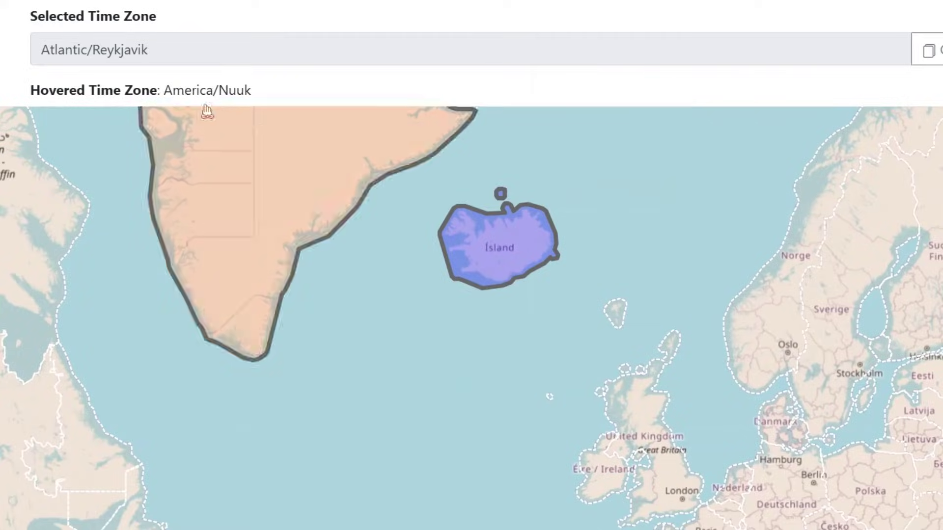
scroll(507, 294, up, 2)
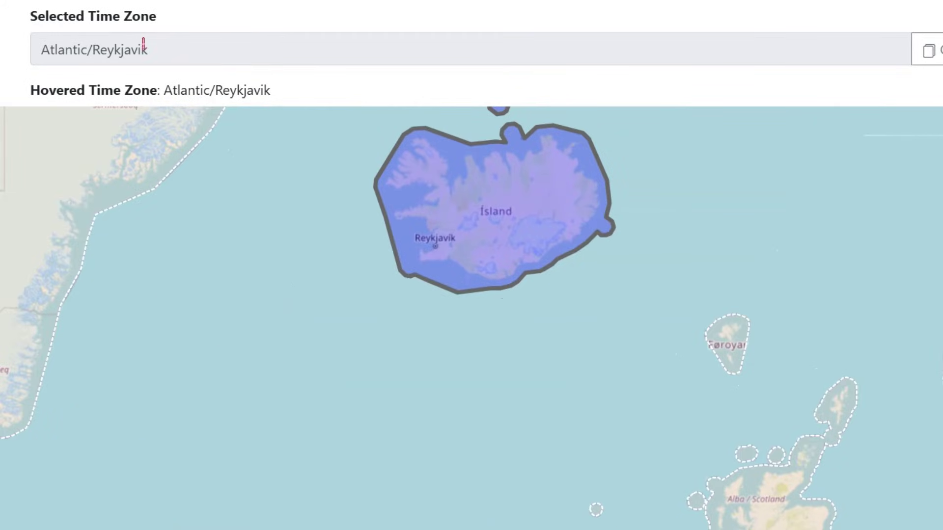
drag(146, 49, 43, 50)
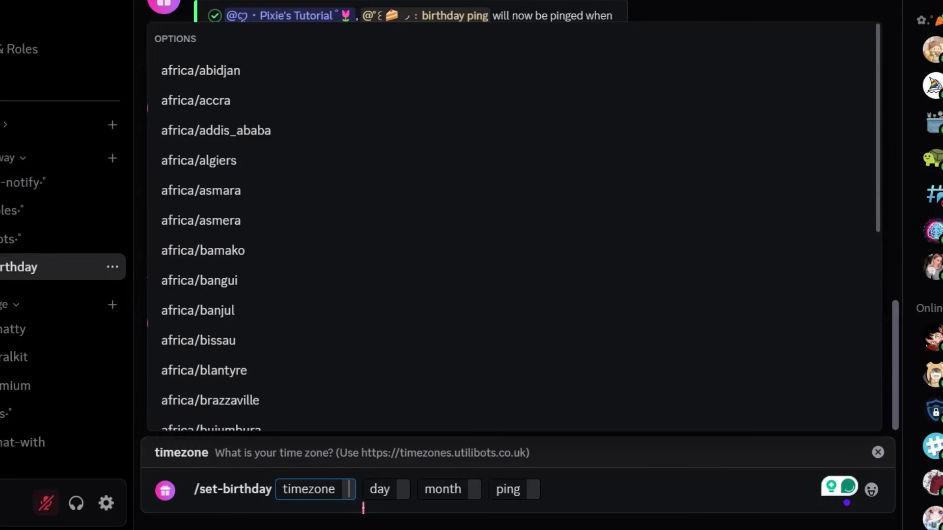
Step: Send /set-birthday with timezone Atlantic/Reykjavik, day 13, month September, ping Yes
text(Atlantic/Reykjavik)
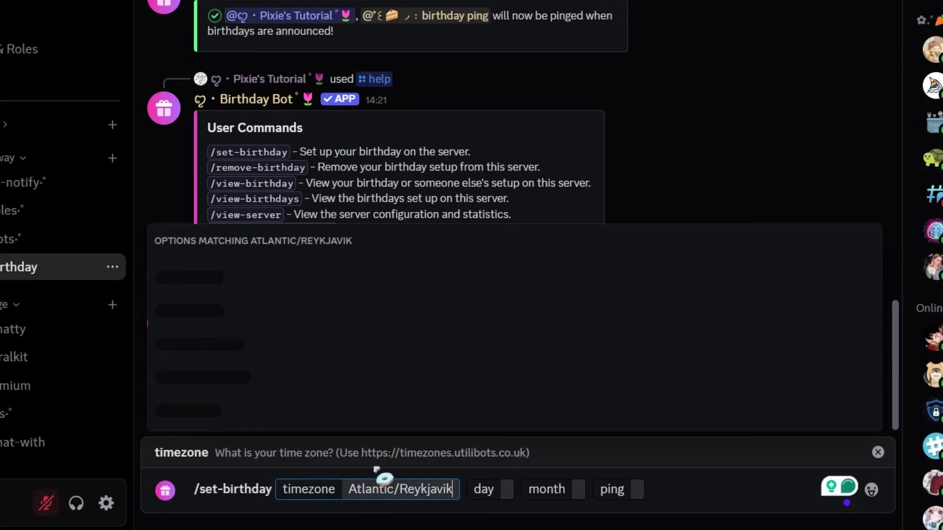
click(268, 422)
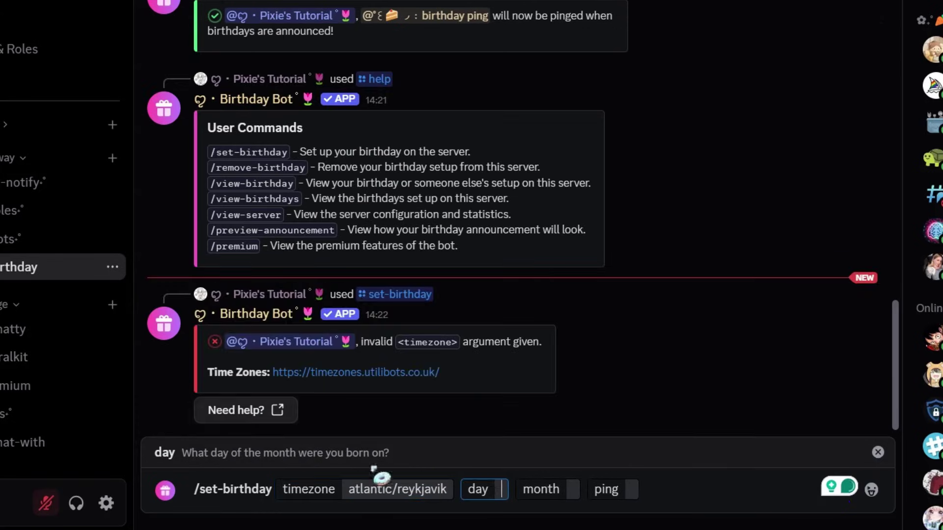
text(13)
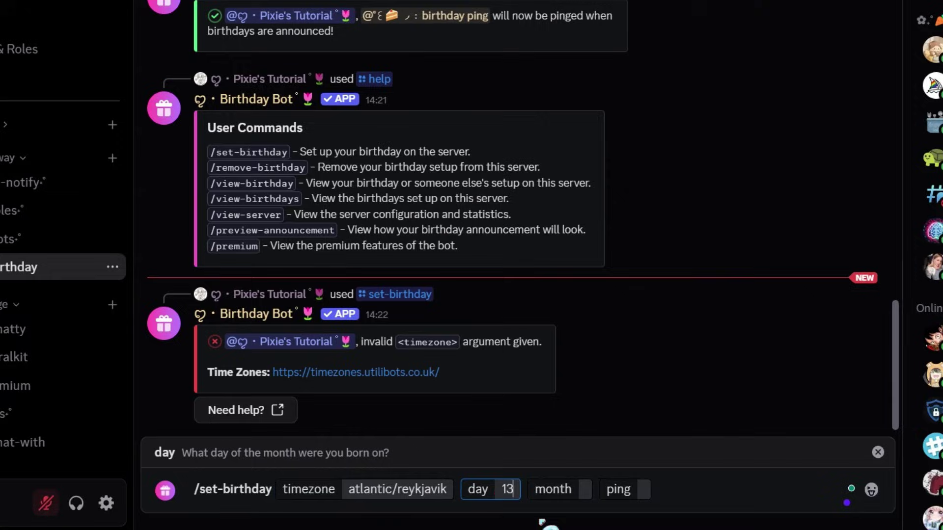
key(Tab)
click(257, 324)
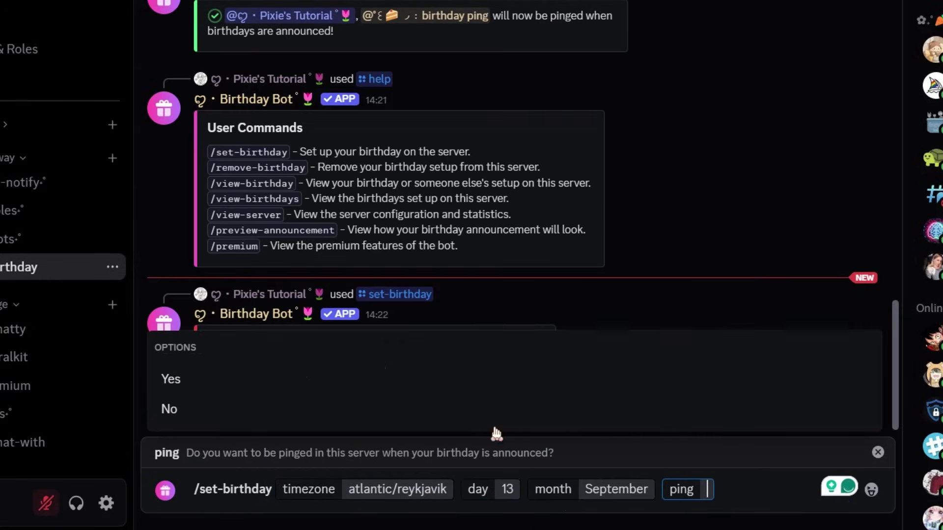
click(304, 387)
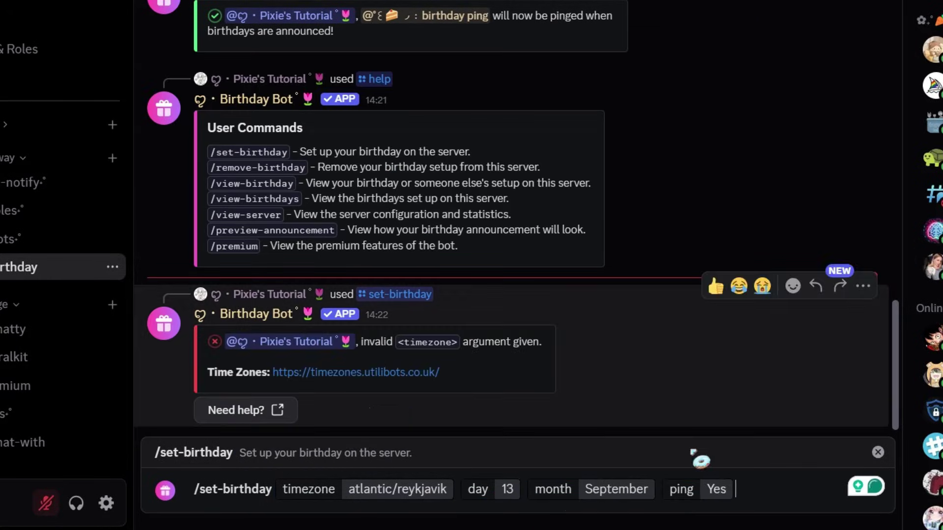
key(Return)
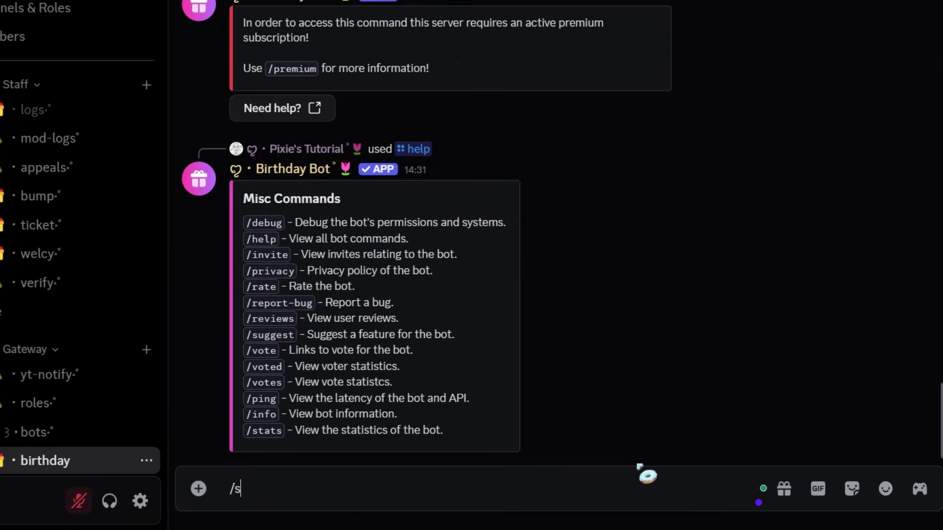
text(et-age)
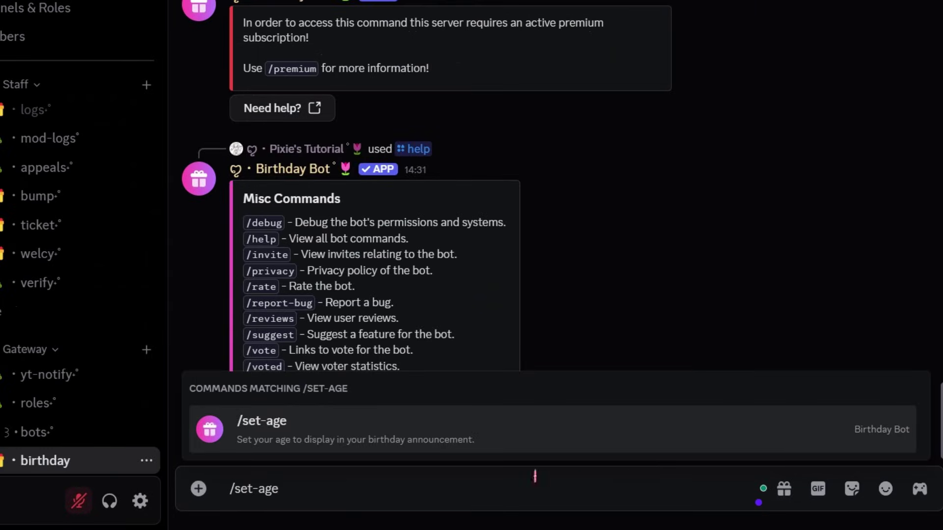
Step: Send /set-age with an age of 20
click(401, 447)
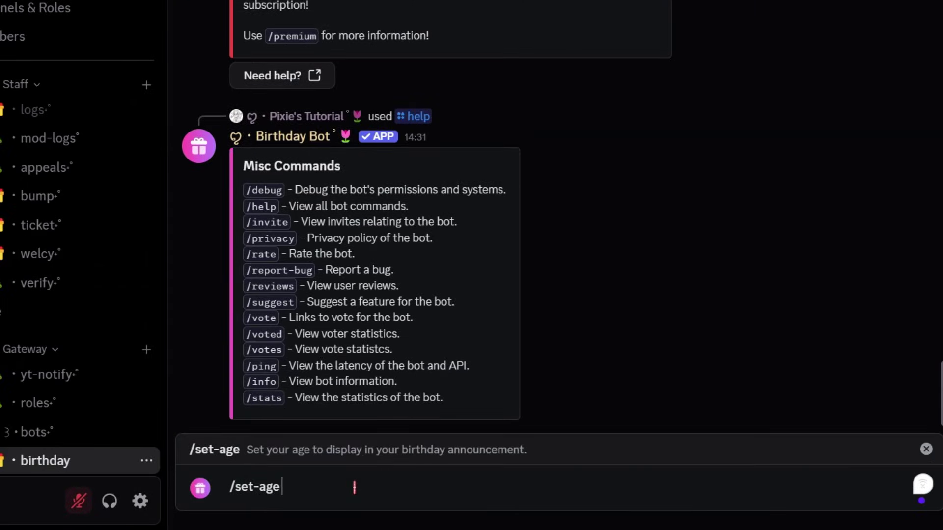
text(0)
key(Return)
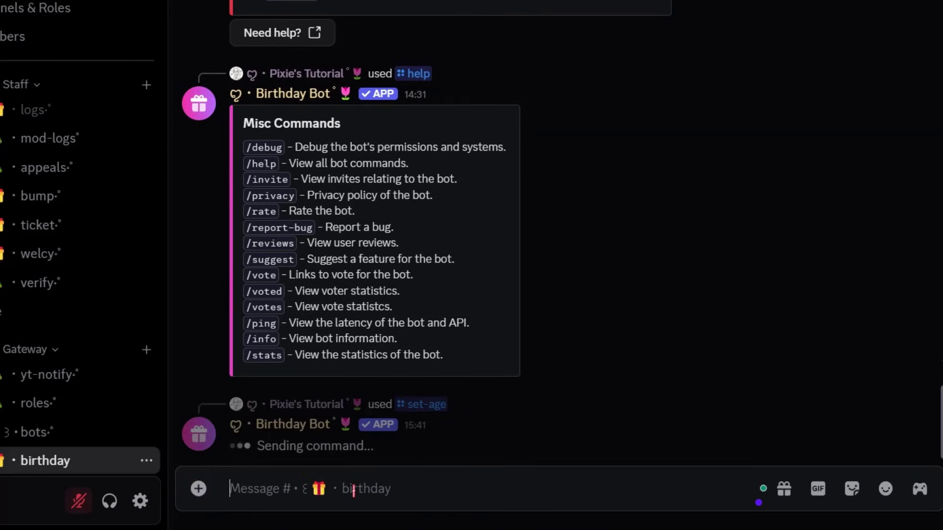
text(/)
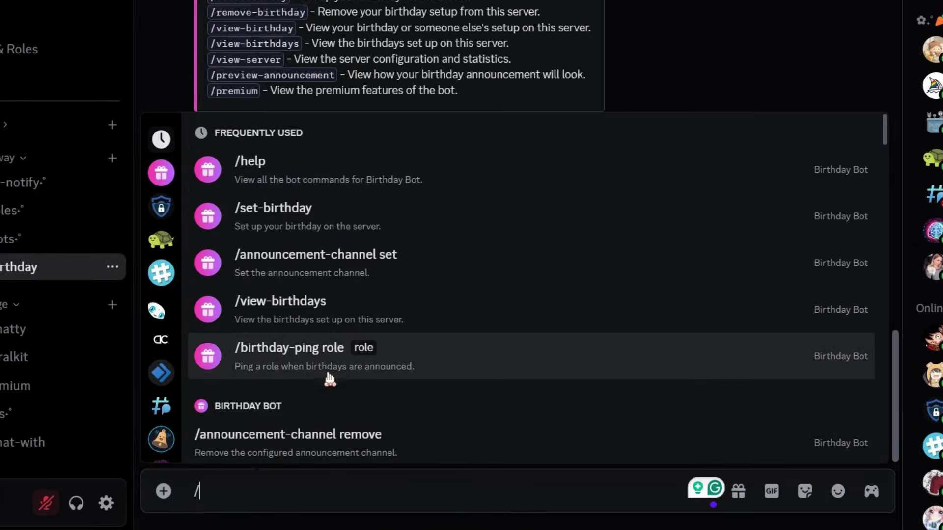
Step: Run /view-birthdays, listing pixie_tutorial's birthday on 13th September
click(297, 323)
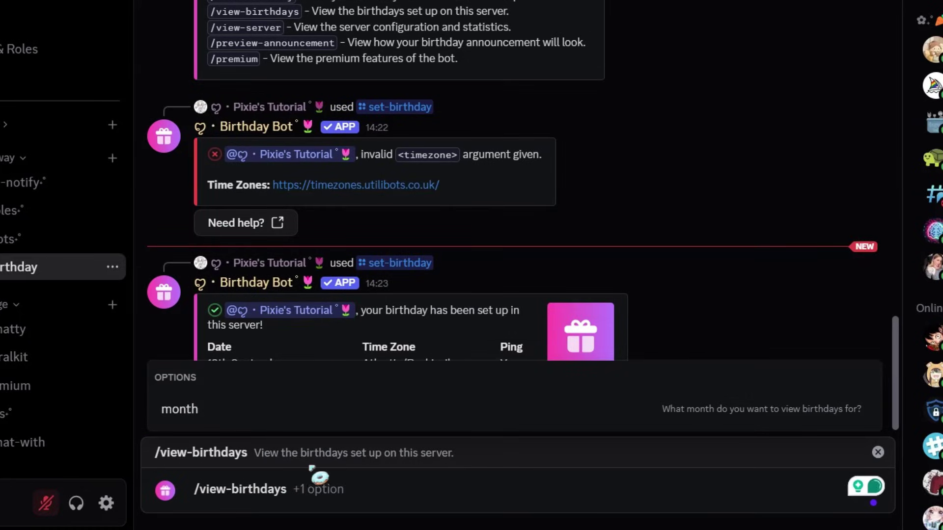
key(Return)
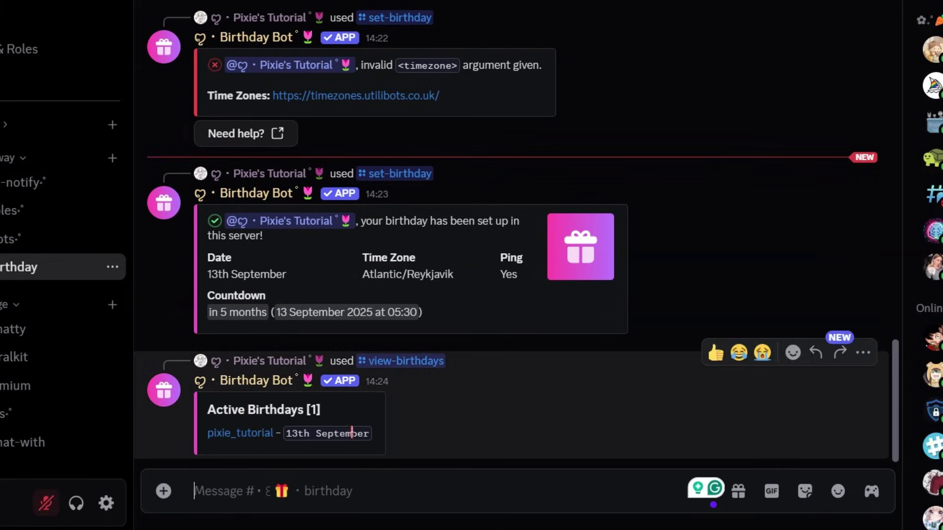
text(/set-)
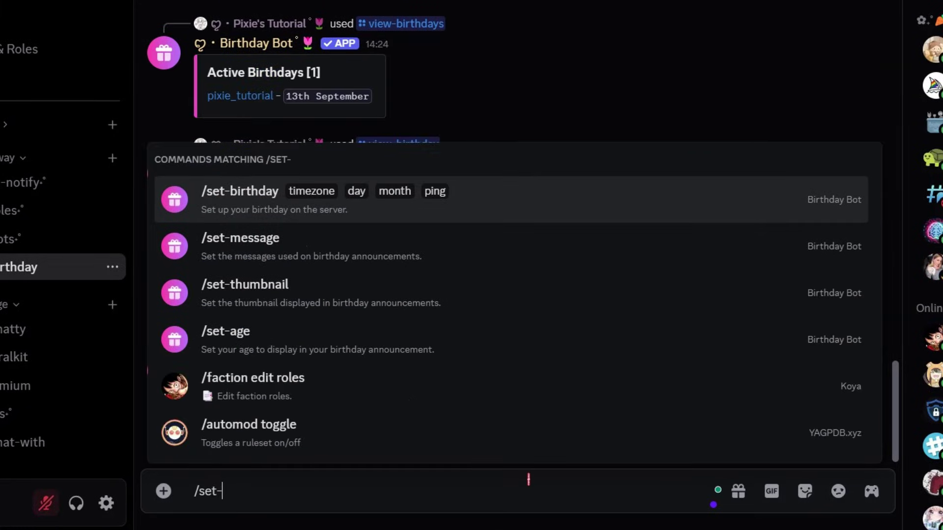
Step: Send /set-message with the pasted birthday announcement and highlight the bot's premium-required reply
click(388, 265)
key(ctrl+v)
key(Return)
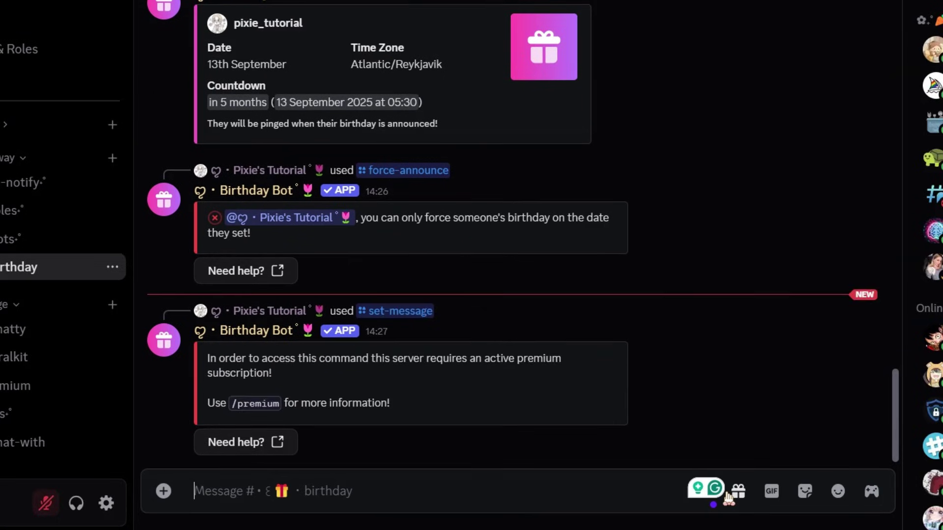
mouse_move(413, 379)
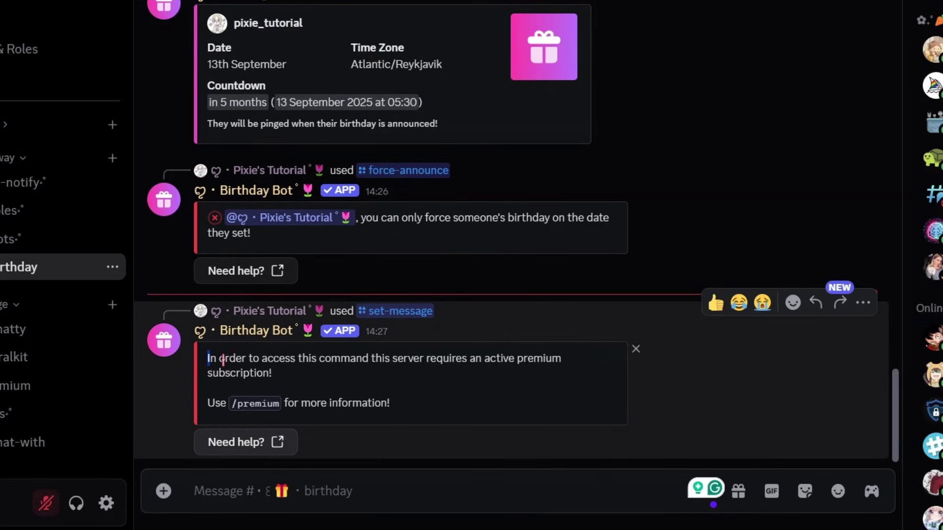
drag(222, 358, 305, 377)
click(483, 398)
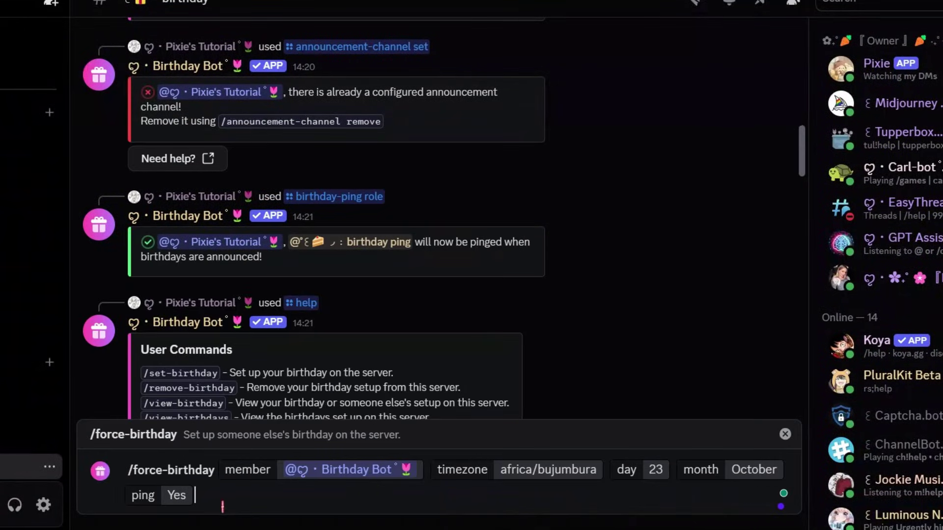
drag(222, 506, 119, 469)
key(BackSpace)
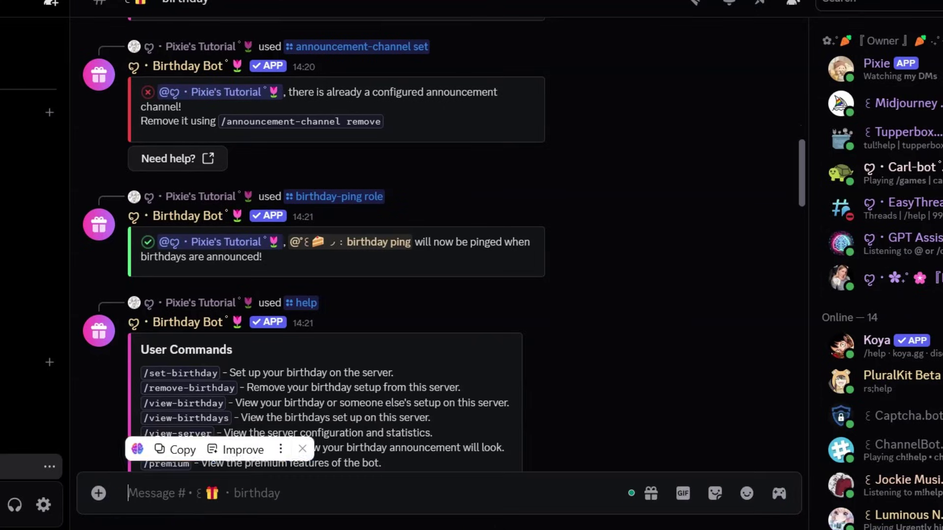
text(/)
click(297, 306)
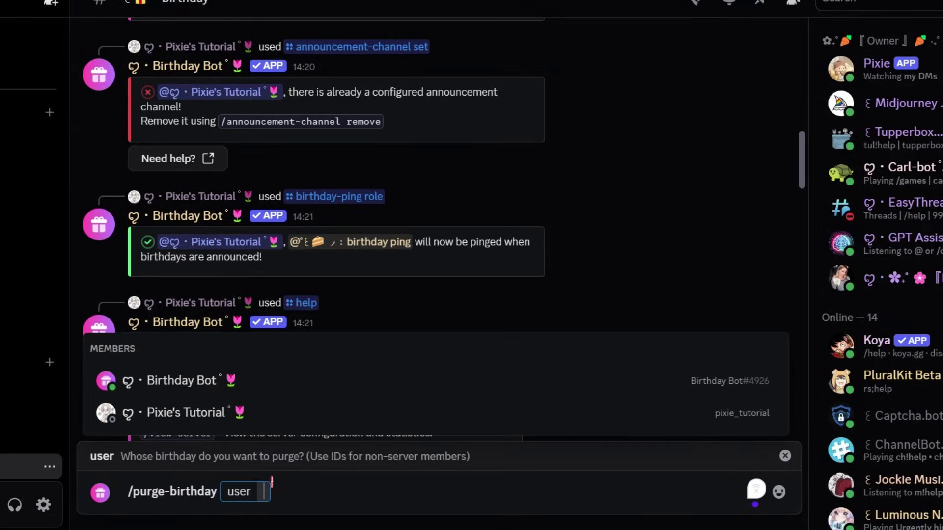
key(BackSpace)
key(BackSpace)
key(BackSpace)
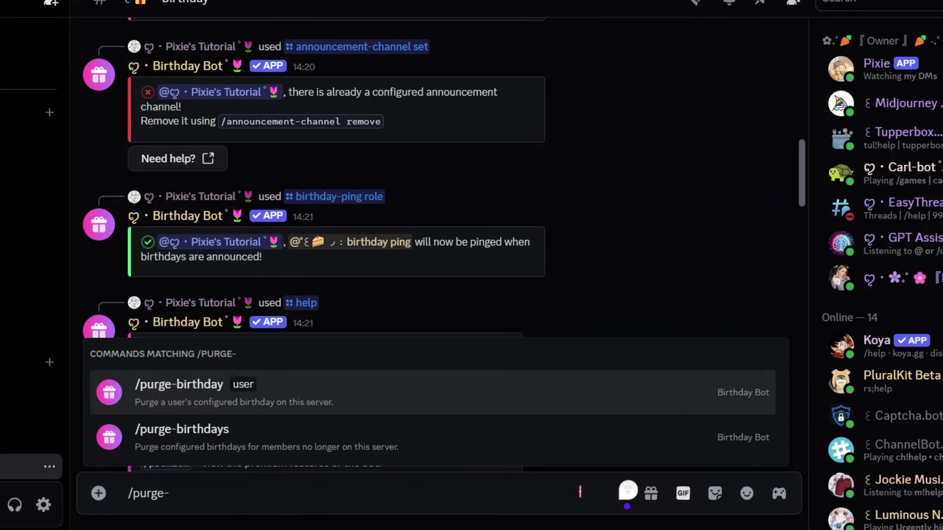
click(452, 451)
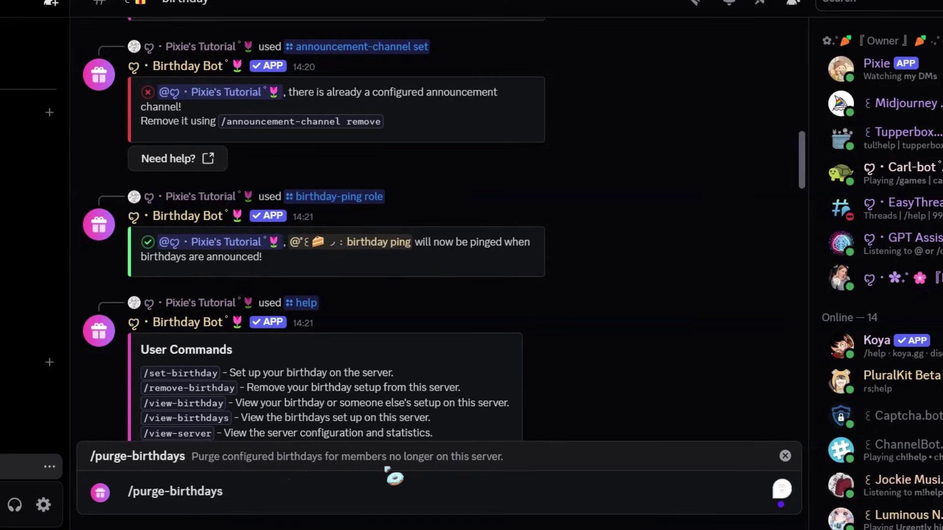
key(ctrl+a)
text(/birth)
click(372, 283)
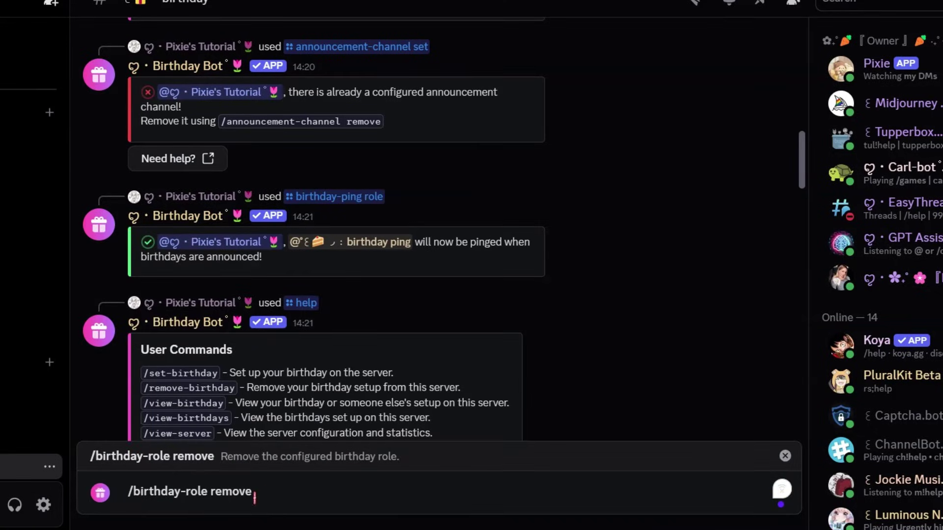
key(shift+Left)
key(shift+Left)
key(shift+Left)
key(shift+Left)
key(shift+Left)
key(shift+Left)
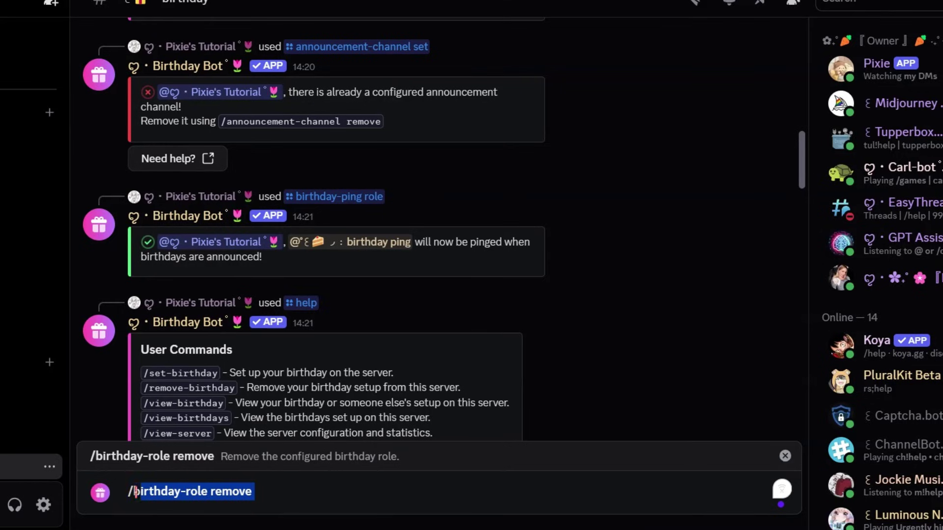
key(shift+Left)
Step: Go to Pixie's Tutorial server settings, Integrations, and filter installed apps to Birthday Bot
click(297, 509)
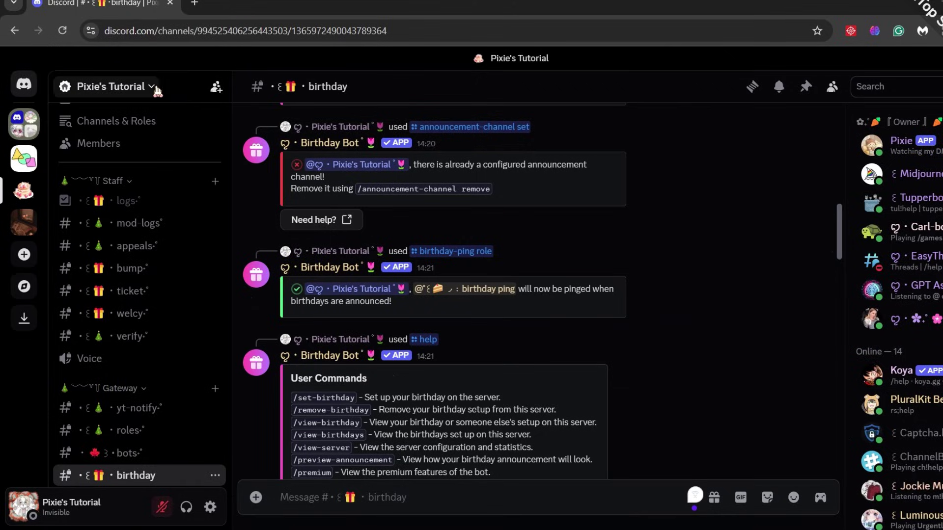
click(153, 88)
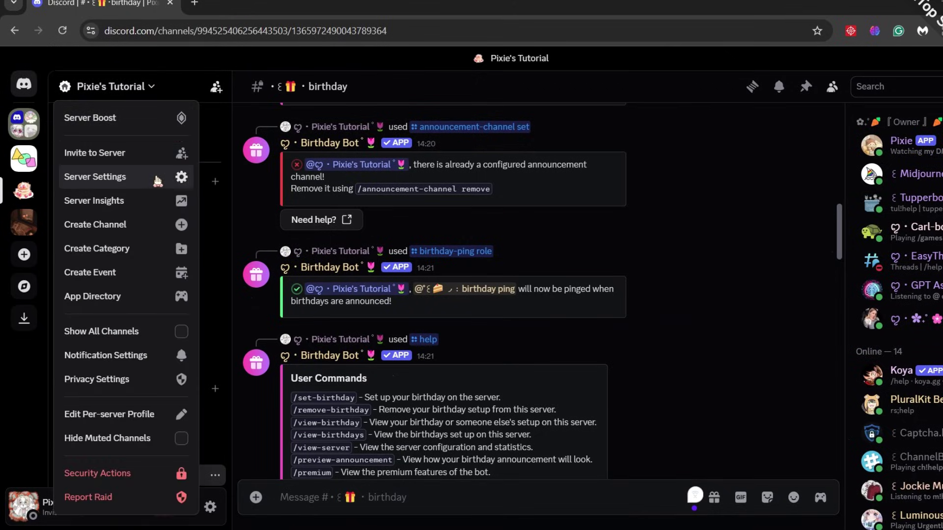
key(Escape)
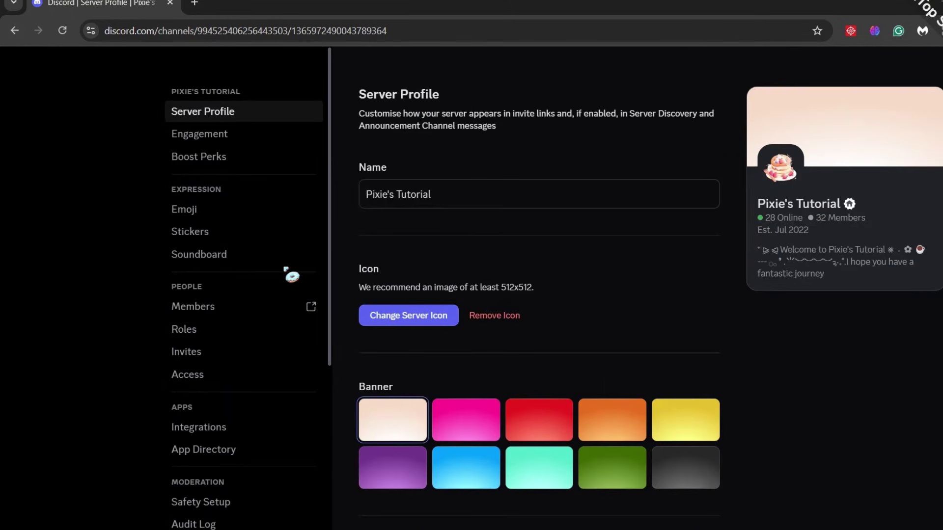
scroll(280, 280, down, 3)
scroll(250, 289, down, 1)
click(247, 303)
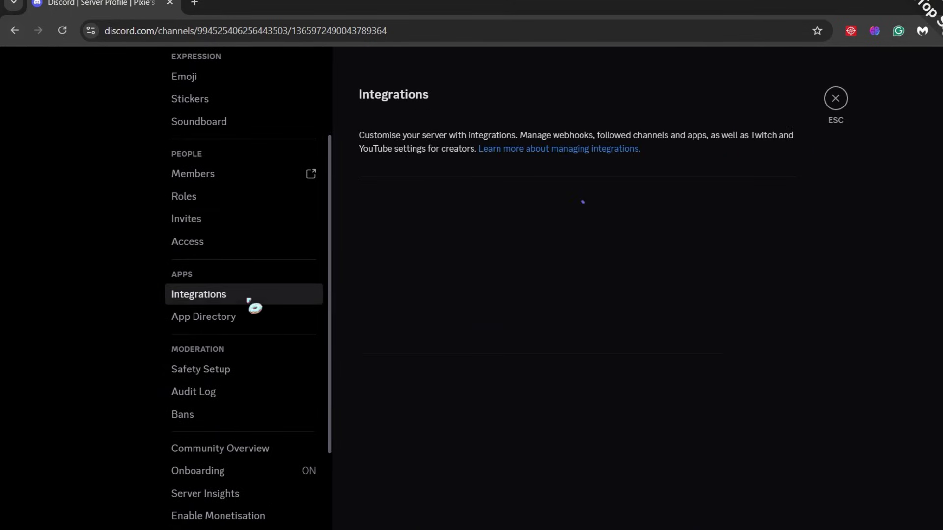
scroll(858, 301, down, 4)
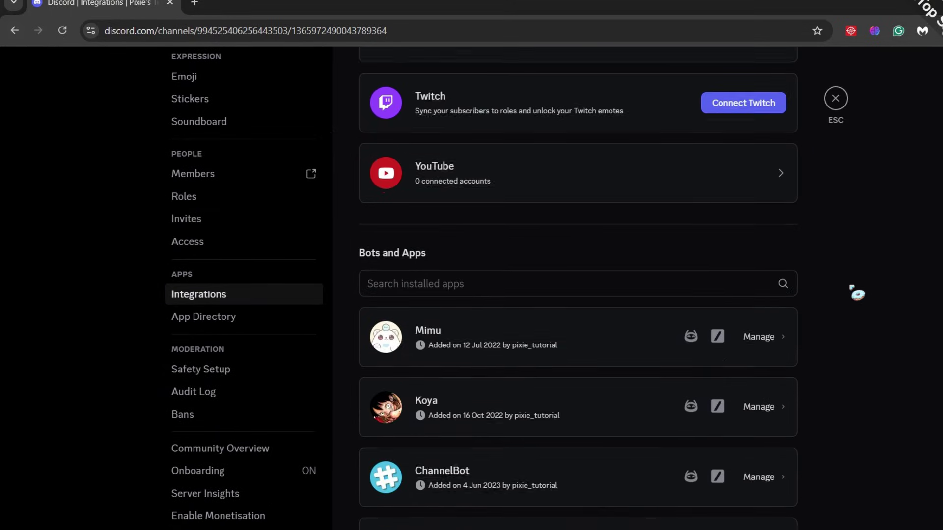
scroll(858, 301, down, 1)
scroll(857, 300, down, 2)
click(532, 282)
text(birth)
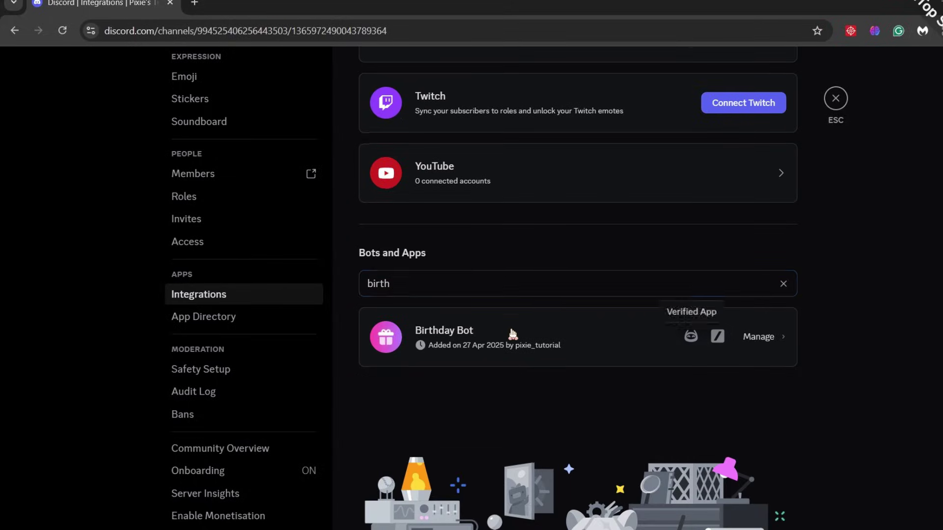
click(509, 332)
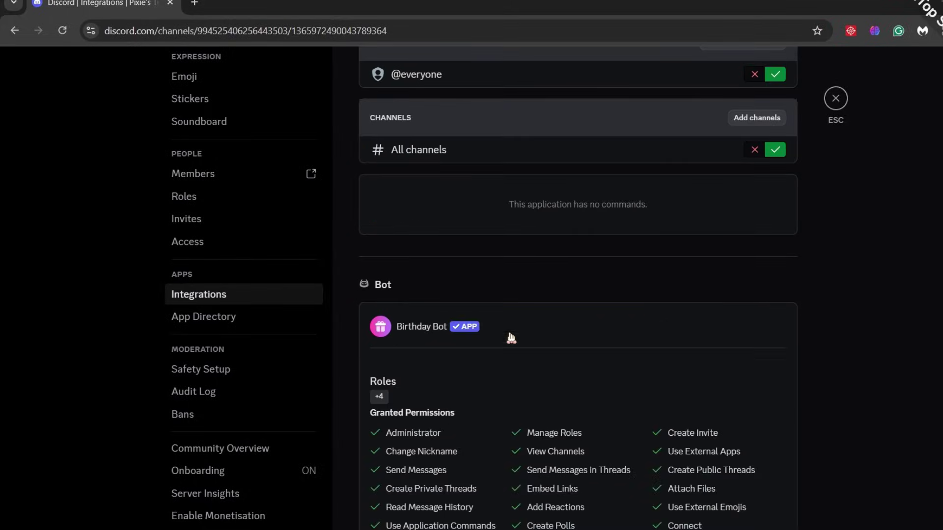
scroll(576, 225, up, 2)
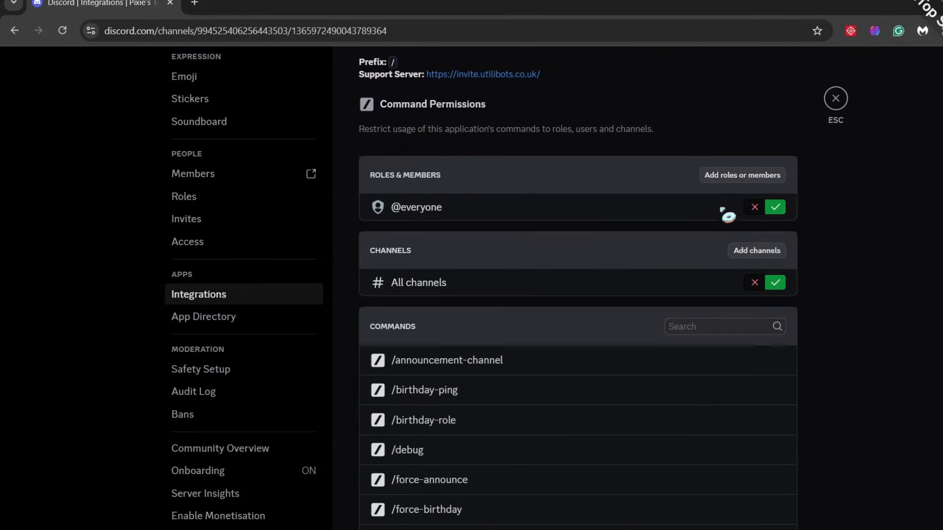
click(754, 209)
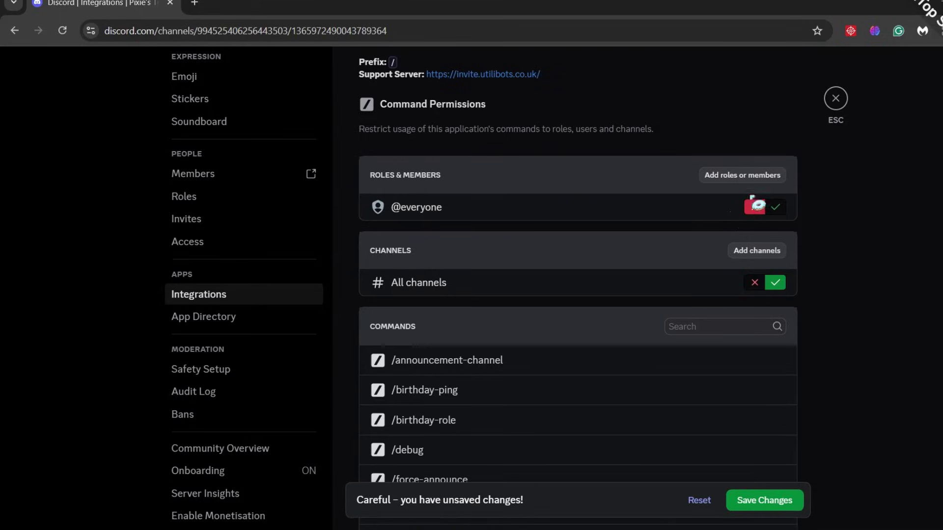
click(746, 177)
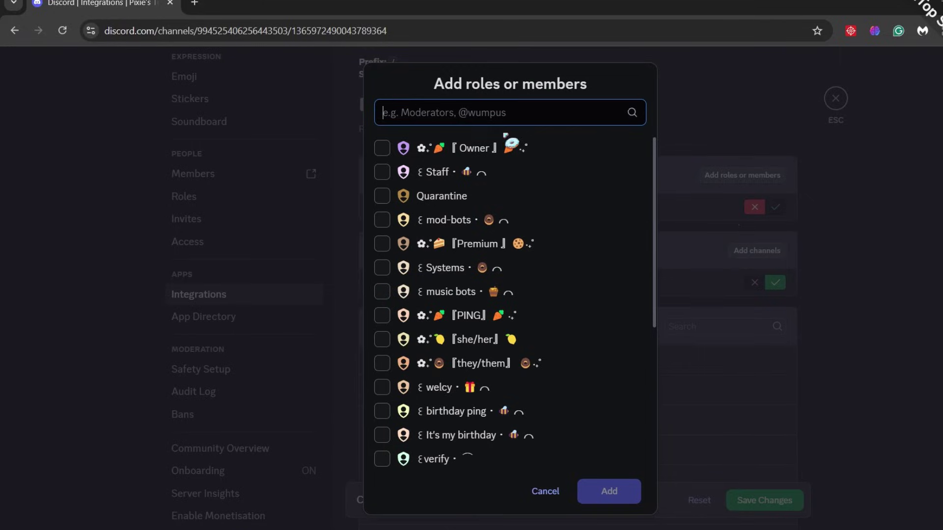
text(ver)
click(432, 290)
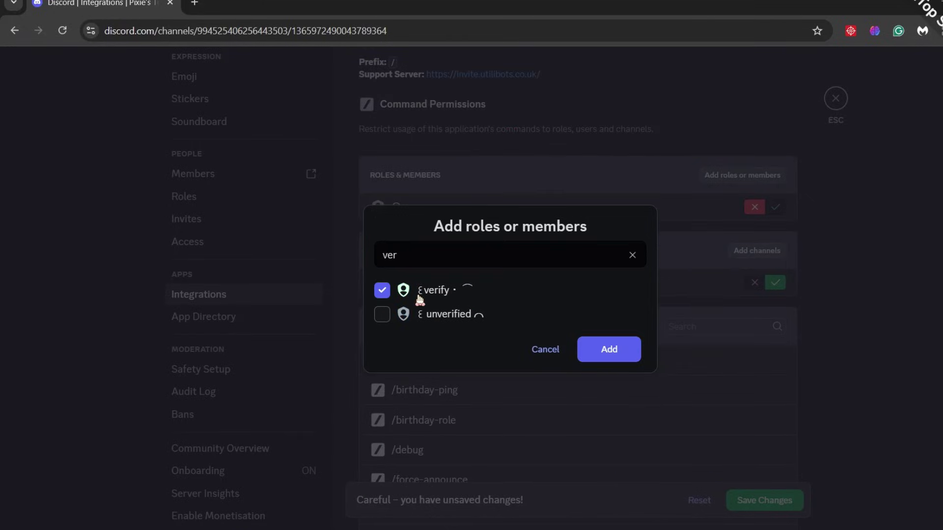
click(607, 353)
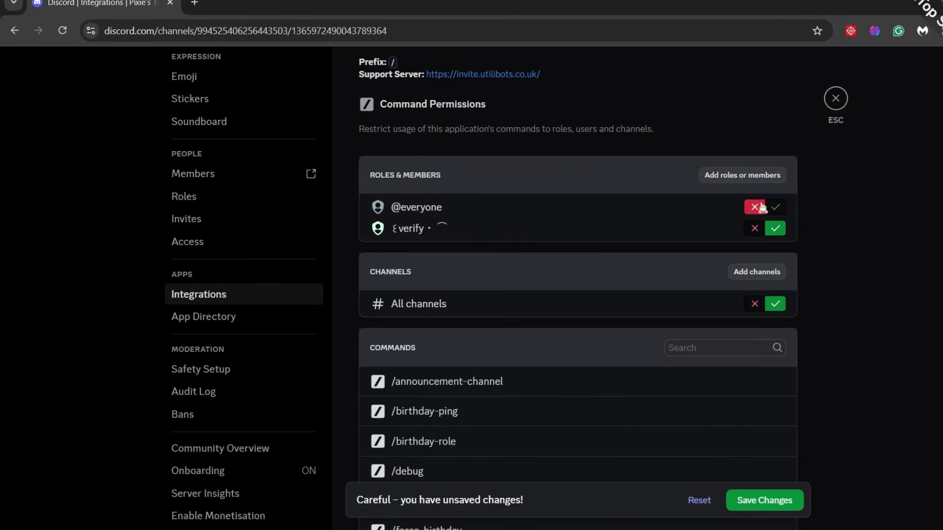
Step: Also allow the Staff role to use Birthday Bot's commands
click(742, 177)
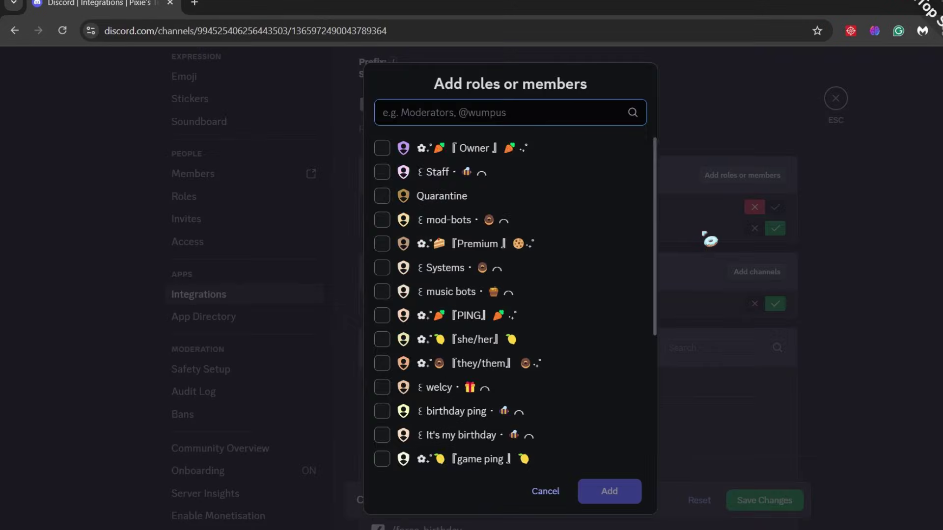
text(staf)
click(422, 302)
click(609, 340)
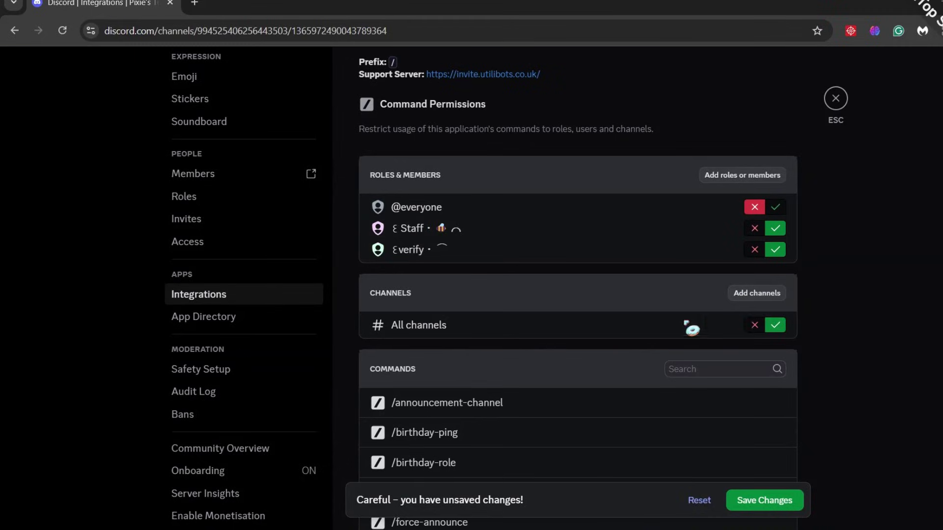
click(756, 292)
text(birth)
Step: Allow Birthday Bot's commands in the #birthday channel
click(489, 301)
click(609, 339)
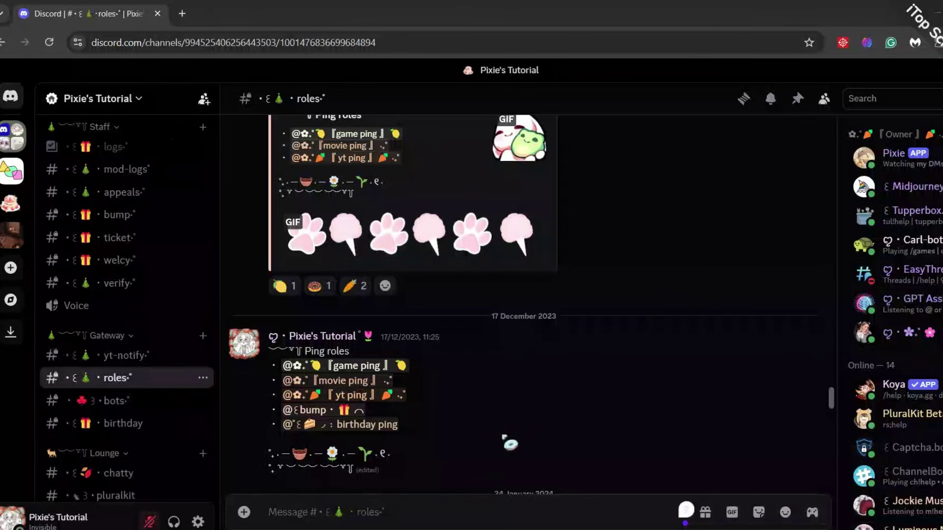
scroll(361, 354, down, 2)
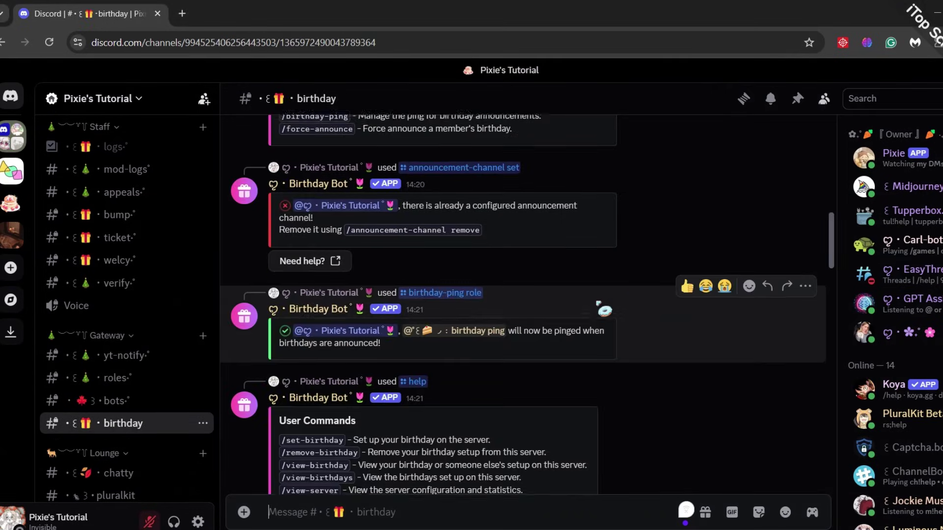
scroll(598, 303, up, 5)
scroll(596, 304, up, 5)
scroll(595, 303, up, 5)
scroll(593, 303, up, 2)
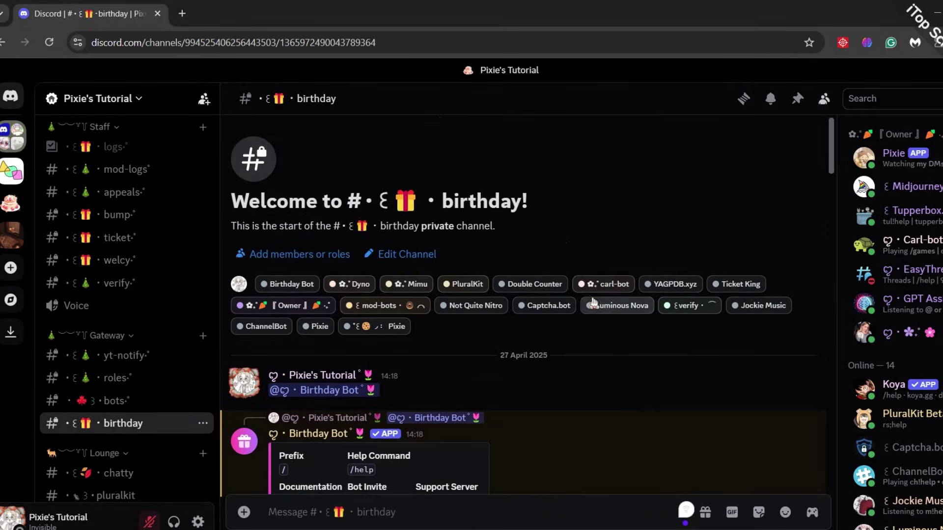
scroll(594, 303, down, 5)
scroll(595, 303, down, 2)
scroll(597, 305, down, 4)
scroll(600, 303, down, 3)
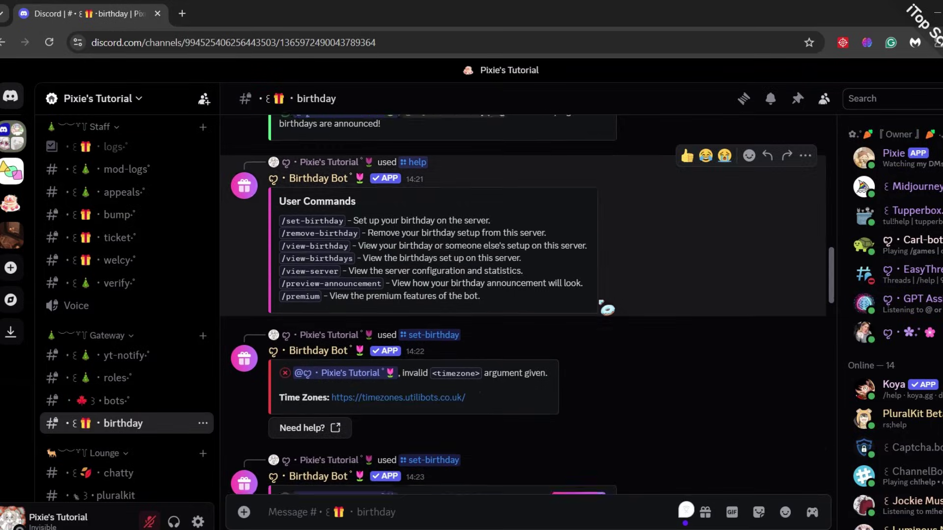
scroll(601, 305, down, 4)
scroll(601, 307, down, 2)
scroll(600, 308, down, 4)
scroll(599, 311, down, 3)
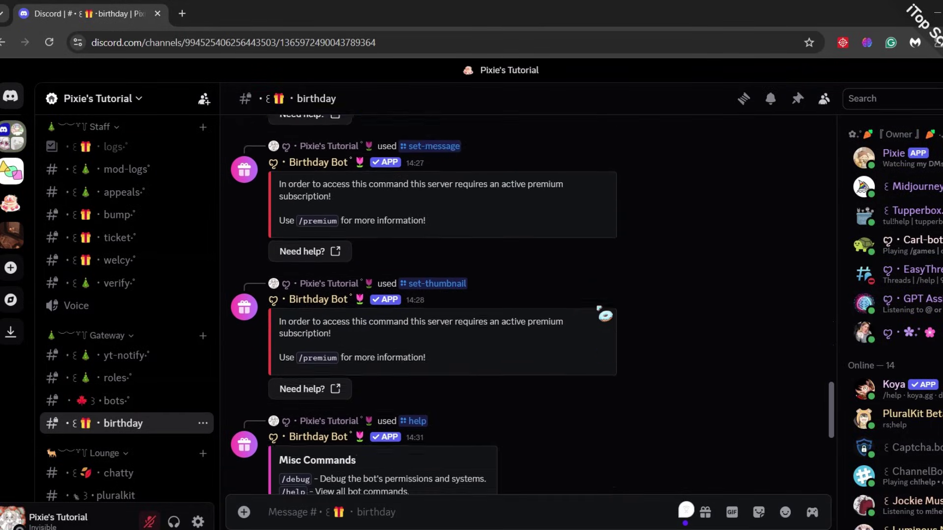
scroll(603, 314, down, 2)
scroll(603, 315, down, 3)
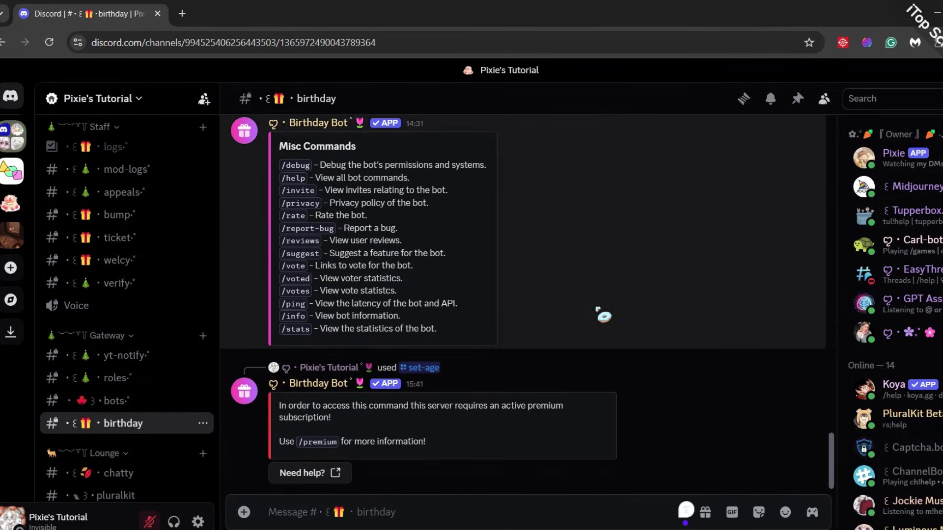